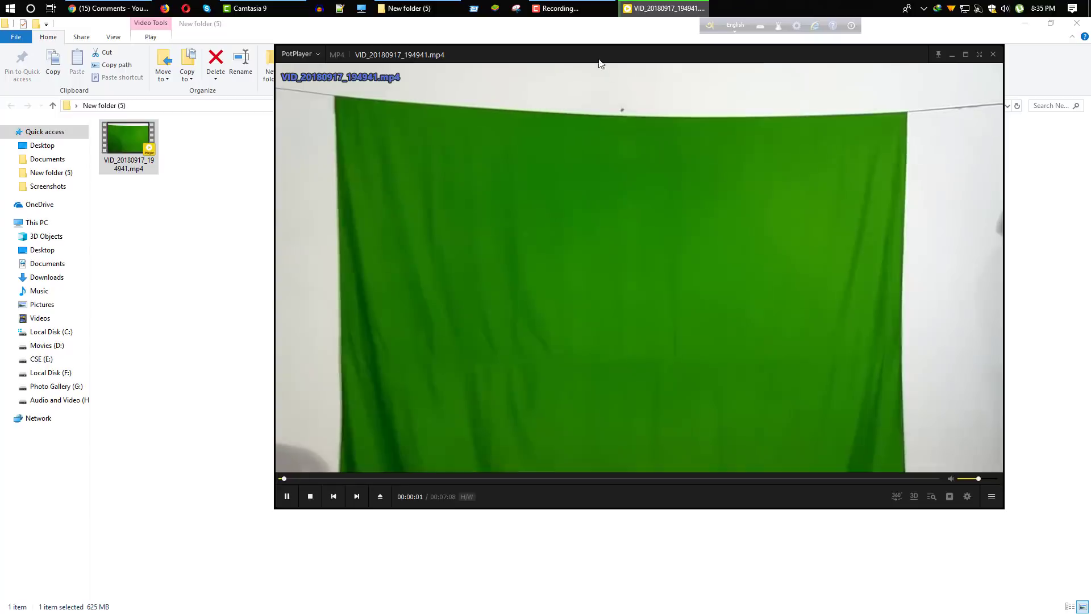
- Turn down the volume of the playing green-screen video, close the player and minimise the folder window
scroll(679, 312, "down", 1)
scroll(679, 312, "down", 5)
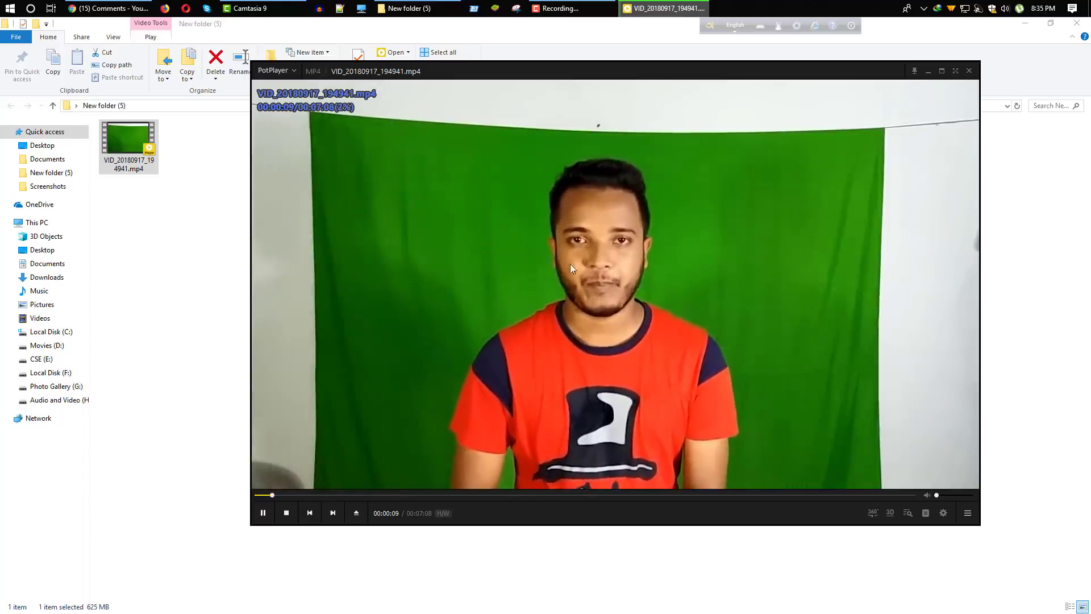
left_click(968, 70)
left_click(1023, 27)
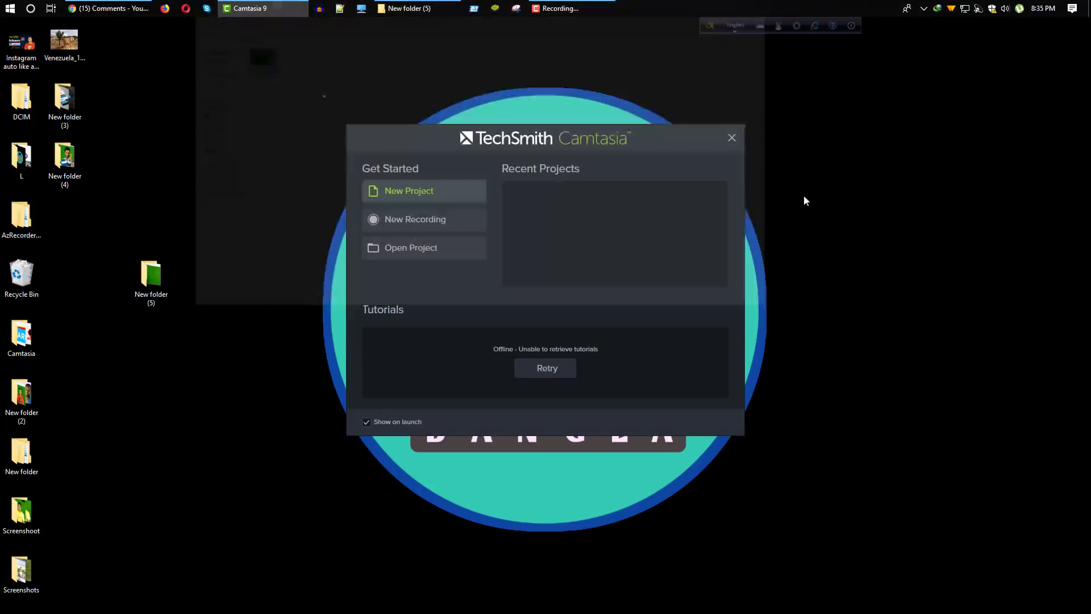
- Create a new Camtasia project and import VID_20180917_194941.mp4 from New folder (5) on the desktop
mouse_move(503, 141)
left_mouse_down()
mouse_move(479, 198)
mouse_move(521, 149)
mouse_move(497, 134)
left_mouse_up()
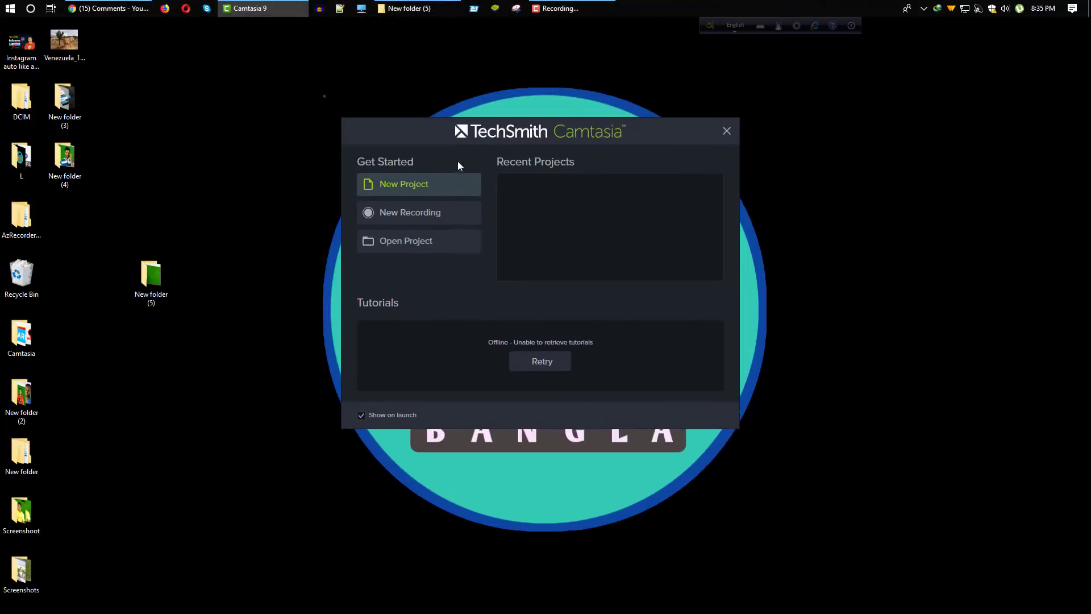
left_click(404, 185)
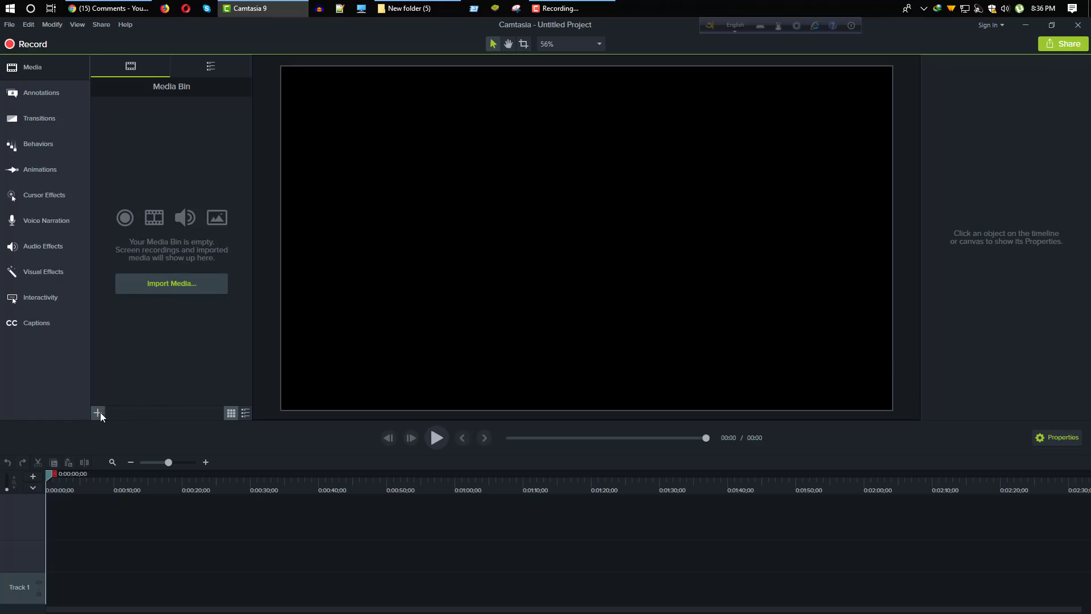
left_click(184, 284)
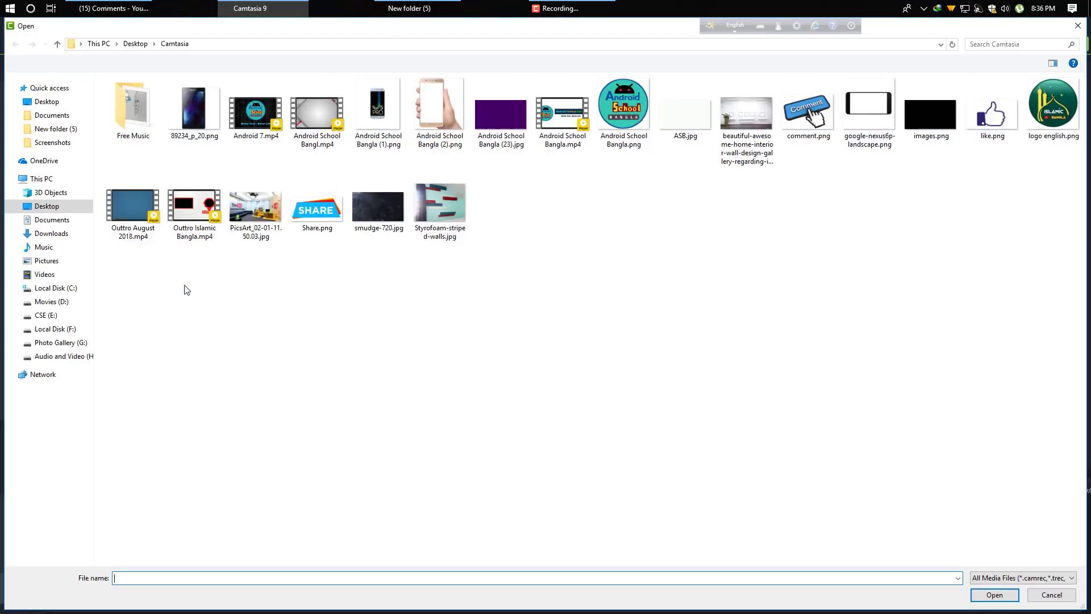
left_click(56, 212)
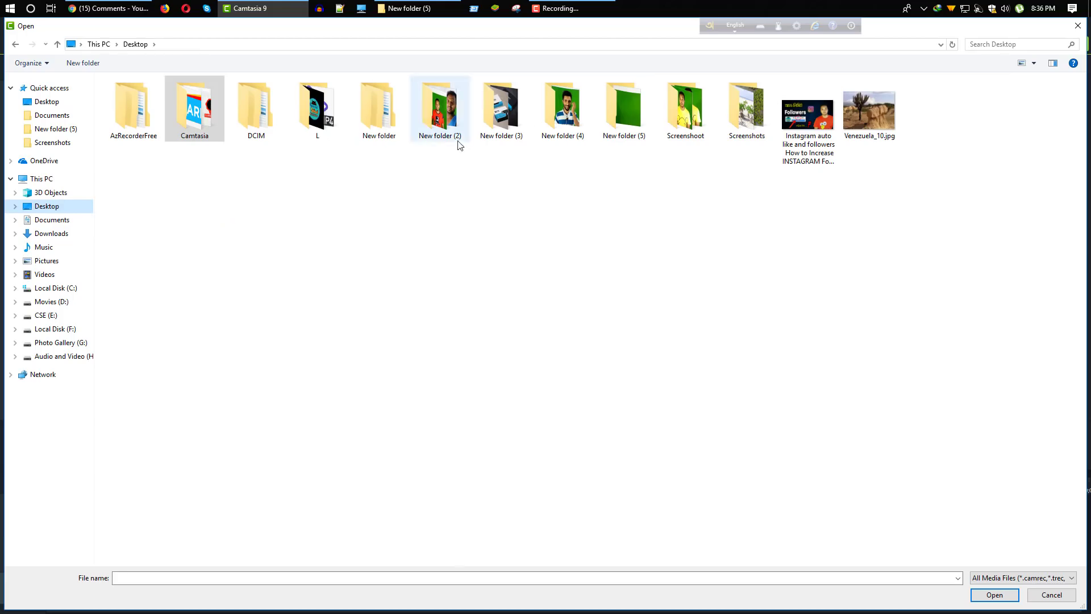
double_click(618, 130)
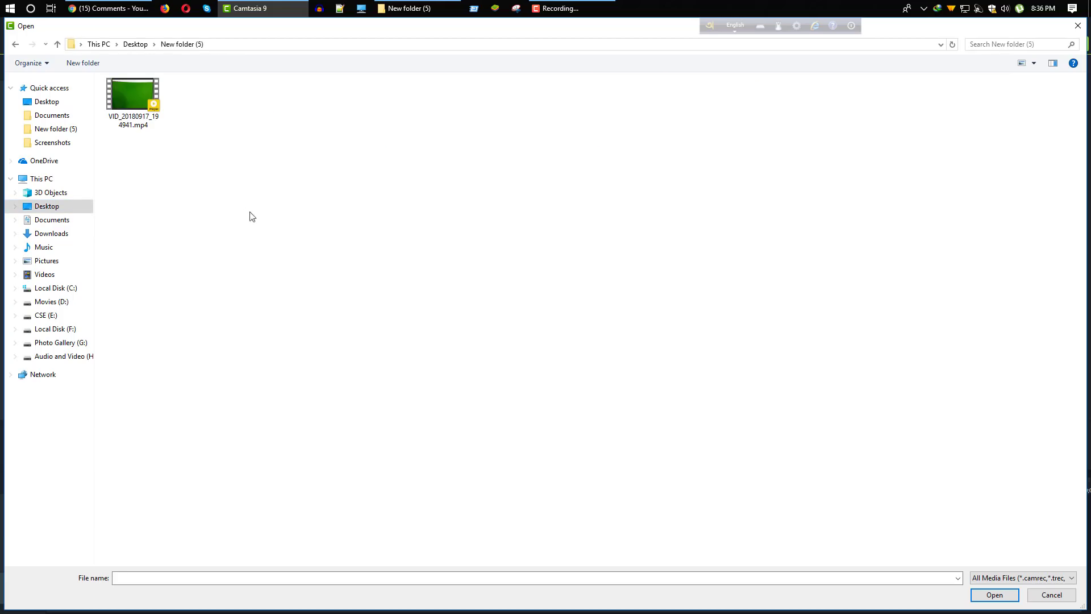
left_click(144, 121)
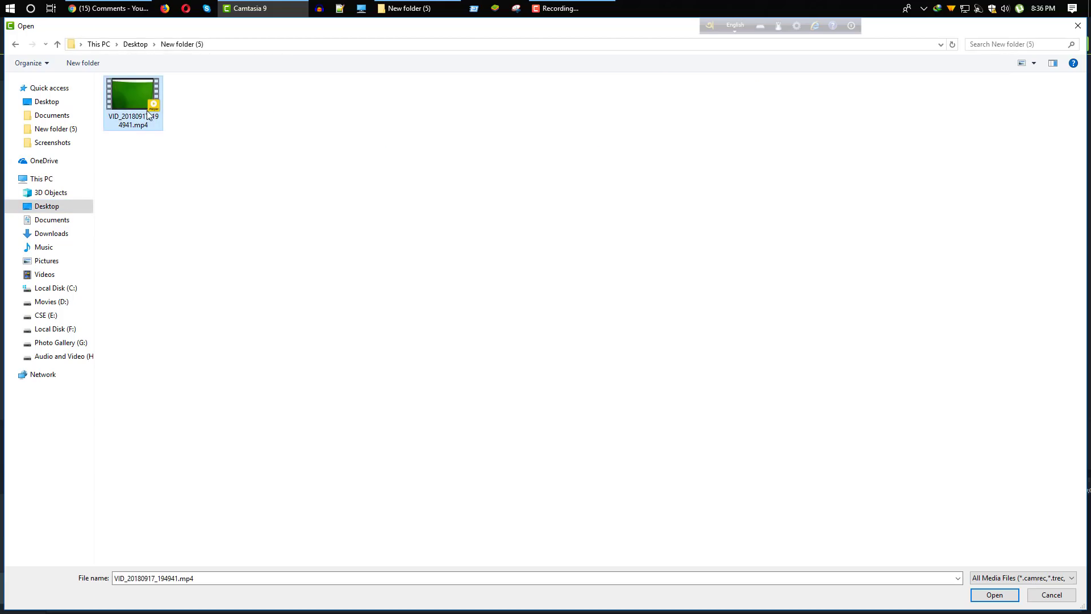
left_click(996, 600)
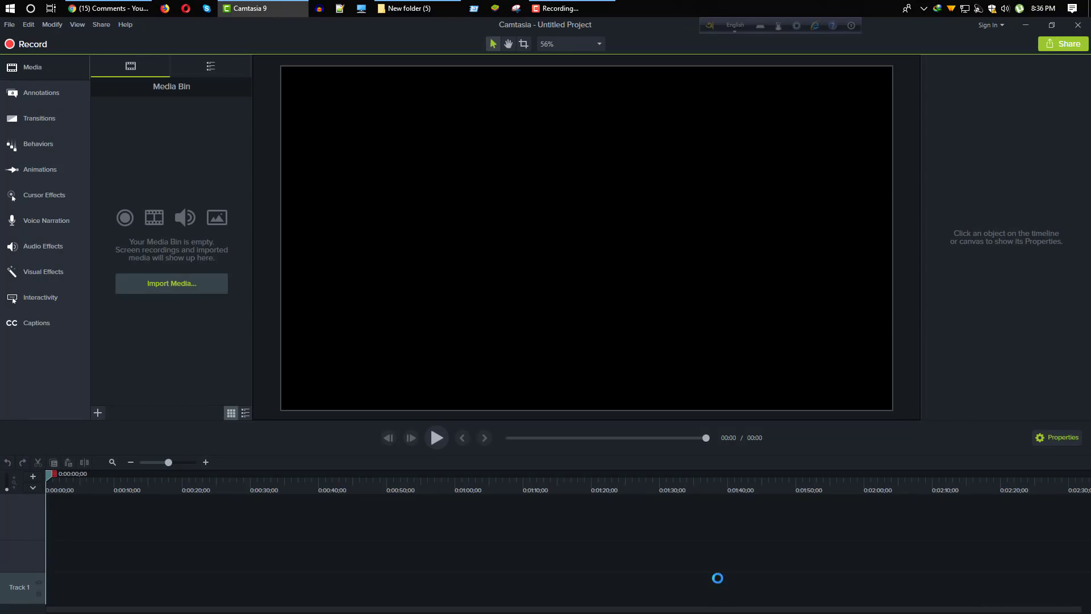
mouse_move(151, 124)
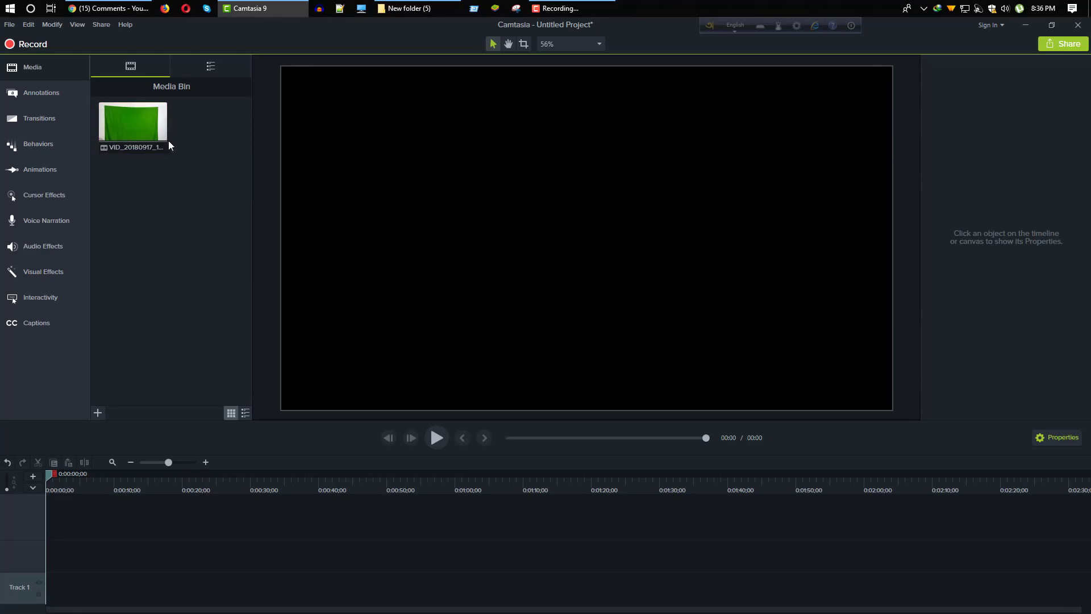
- Open the desktop's Camtasia folder in File Explorer and preview the PicsArt office, white gallery wall and Styrofoam striped-wall images
left_click(1026, 25)
double_click(28, 333)
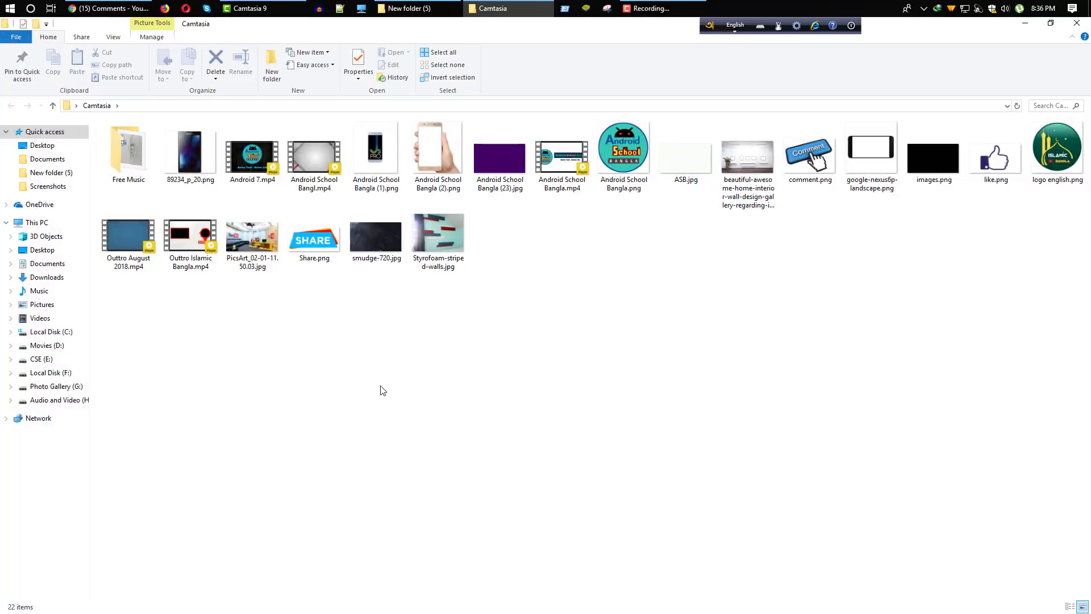
double_click(256, 258)
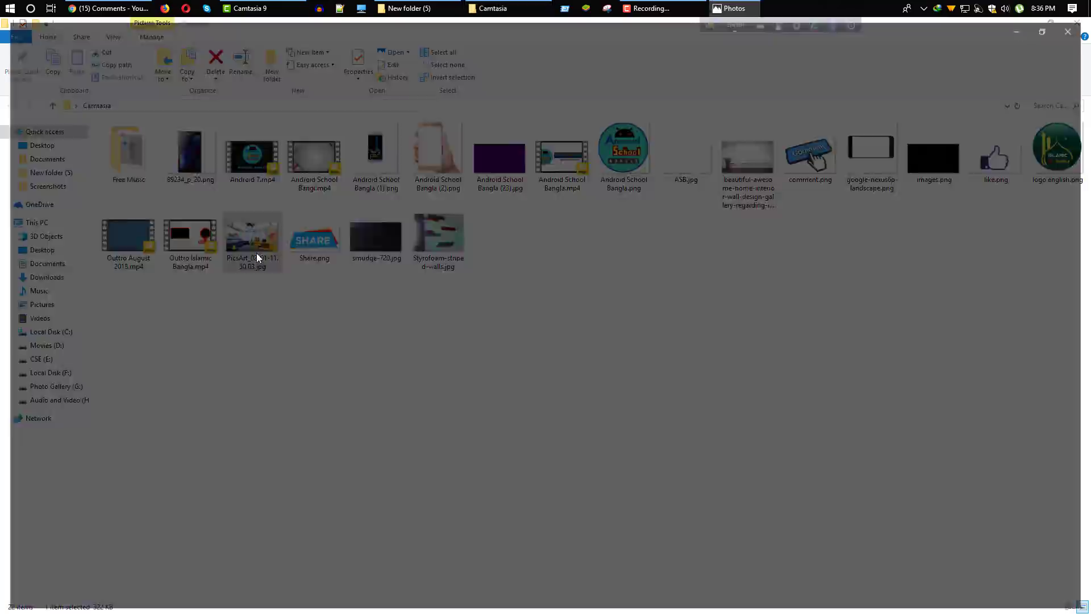
left_click(1078, 27)
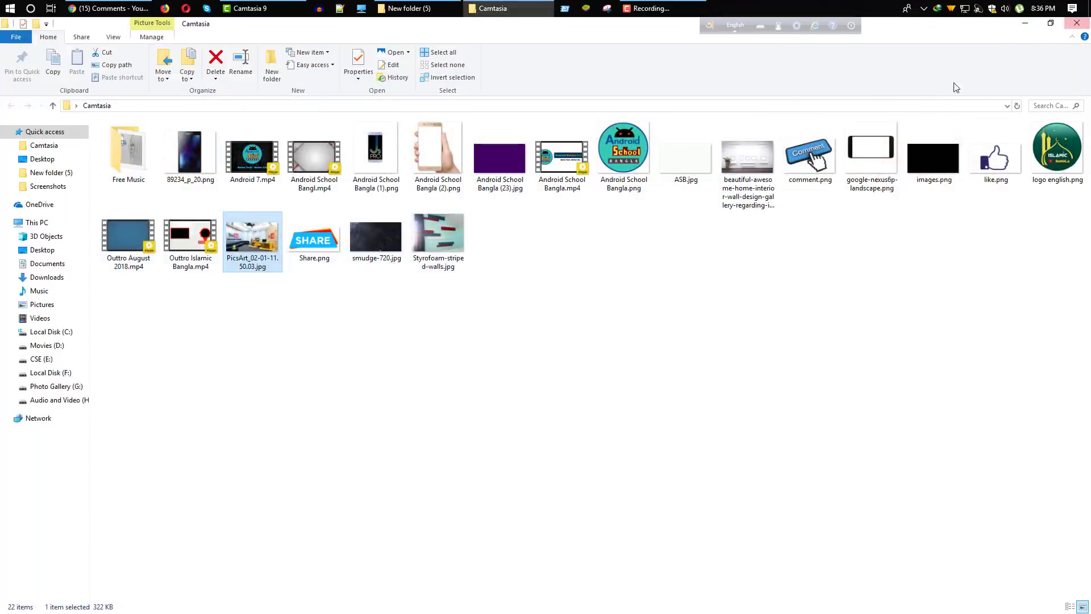
double_click(756, 159)
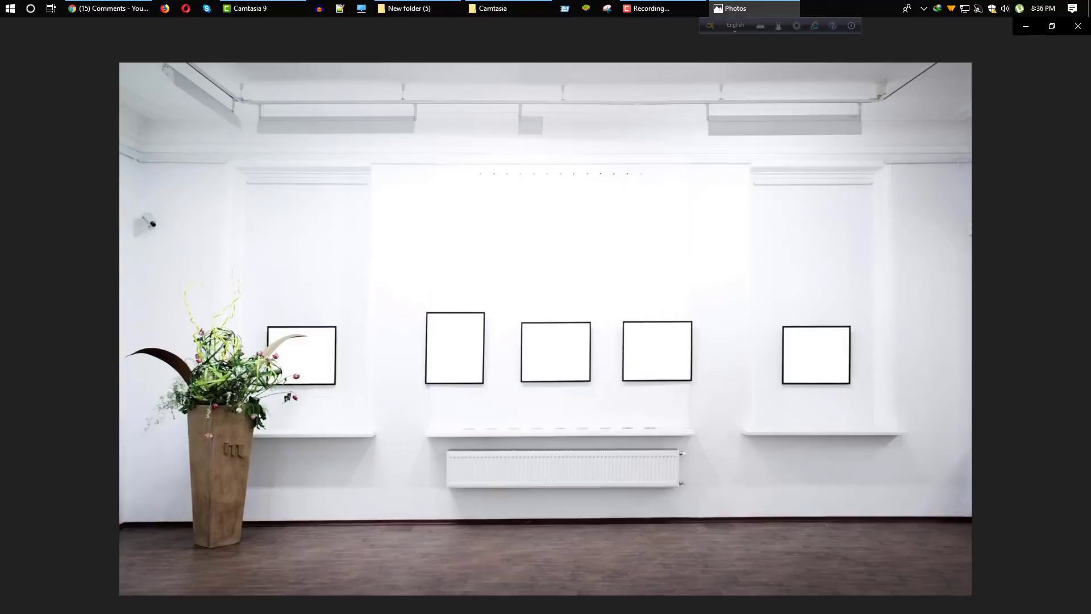
left_click(1082, 33)
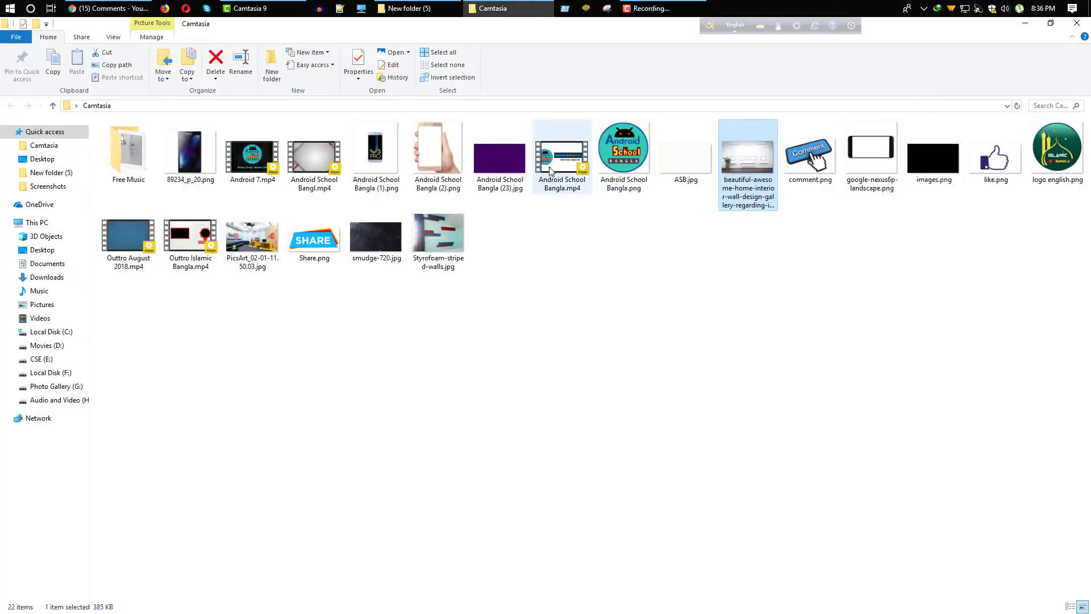
double_click(456, 225)
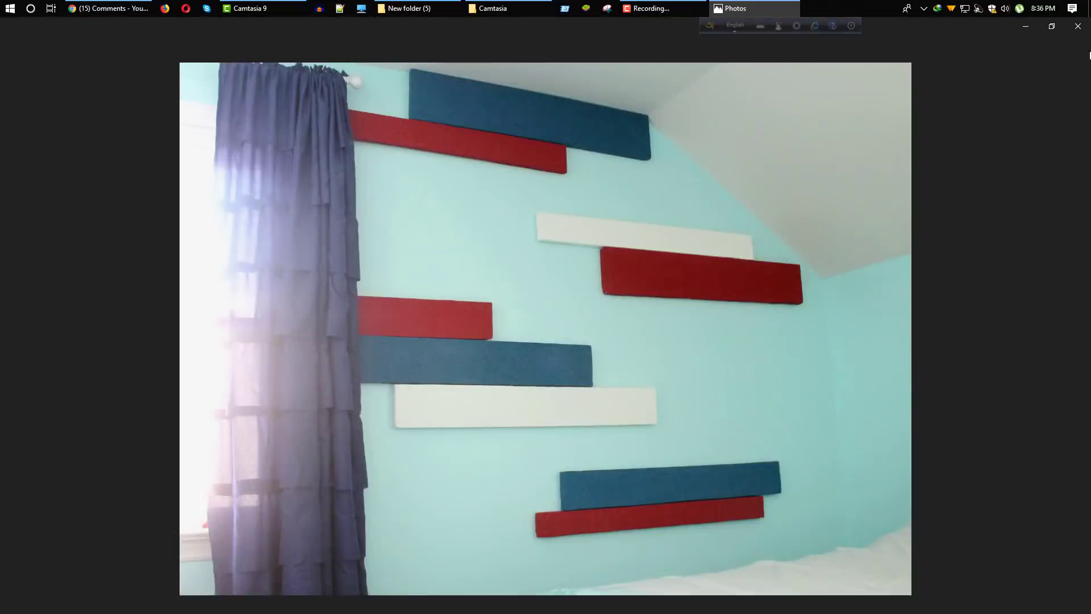
left_click(1079, 27)
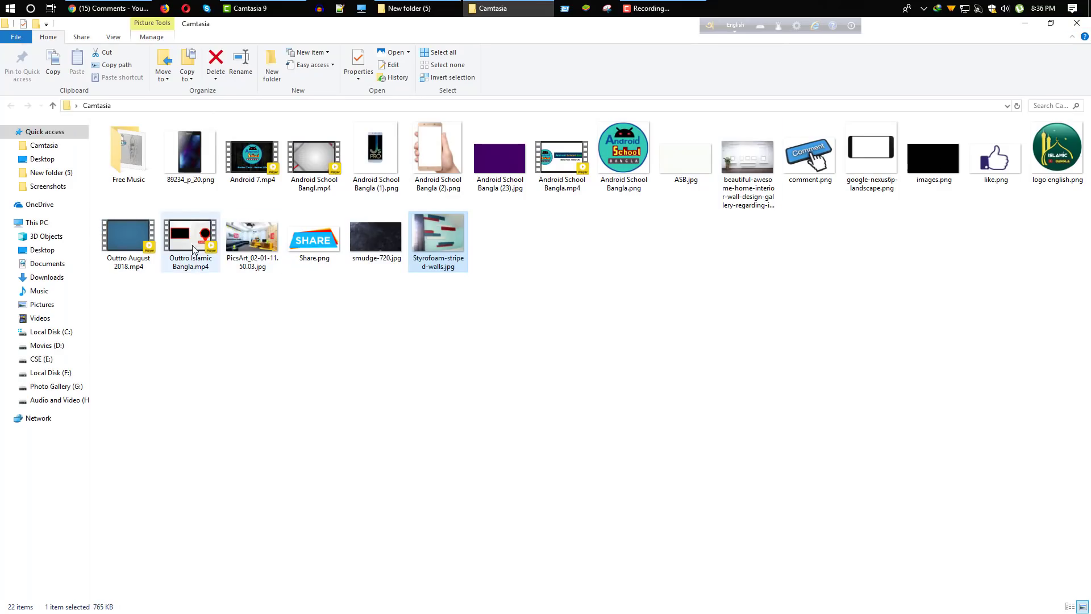
- Import the PicsArt office, white gallery wall and Styrofoam striped-wall images together from the folder into Camtasia's Media Bin
left_click(418, 310)
left_click(725, 190)
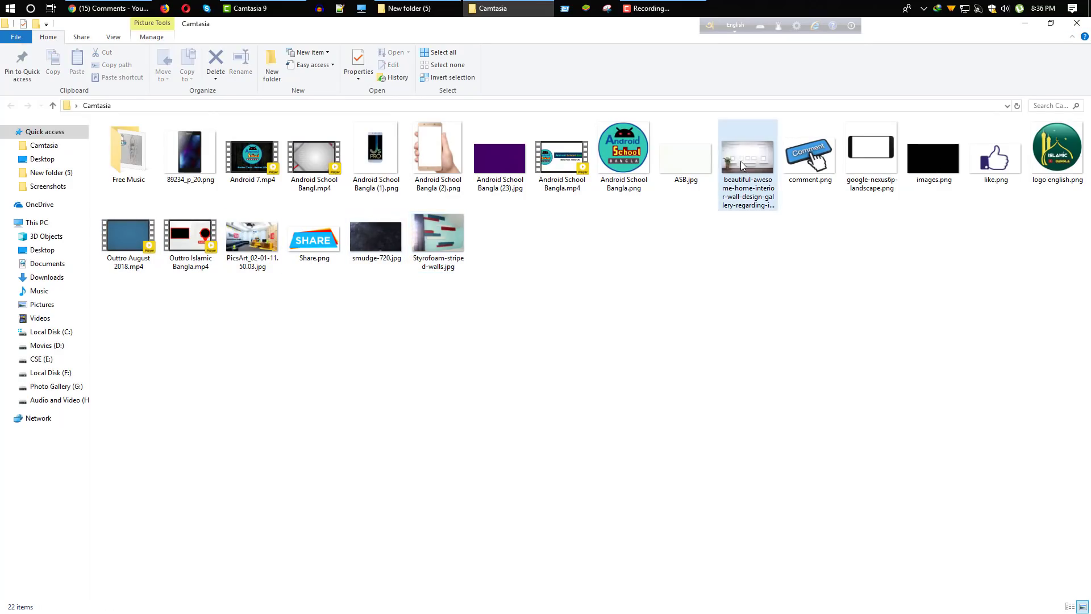
left_click(427, 243)
left_click(256, 252, "ctrl")
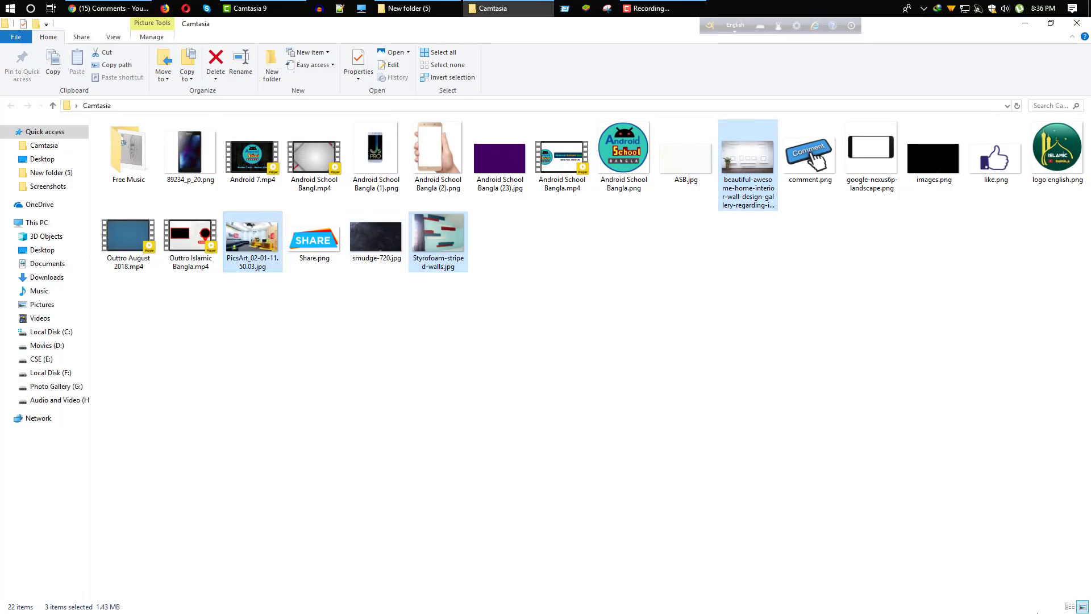
left_click_drag(277, 262, 208, 213)
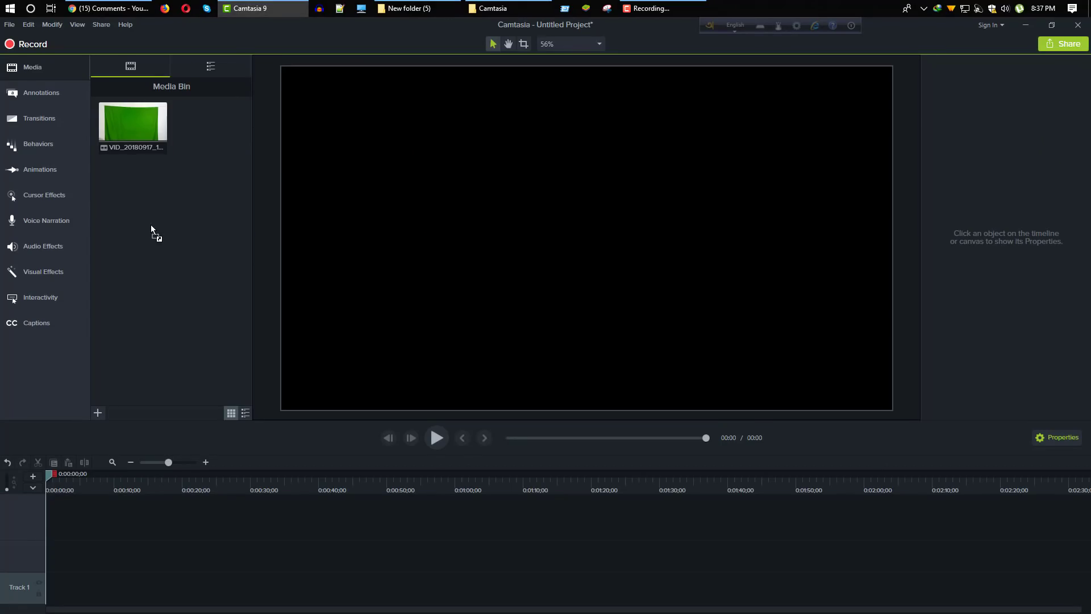
left_click_drag(152, 223, 151, 223)
- Place the PicsArt_02-01-11.50.03 image at the start of Track 1 and extend its duration to about 1:07
left_click_drag(209, 122, 63, 588)
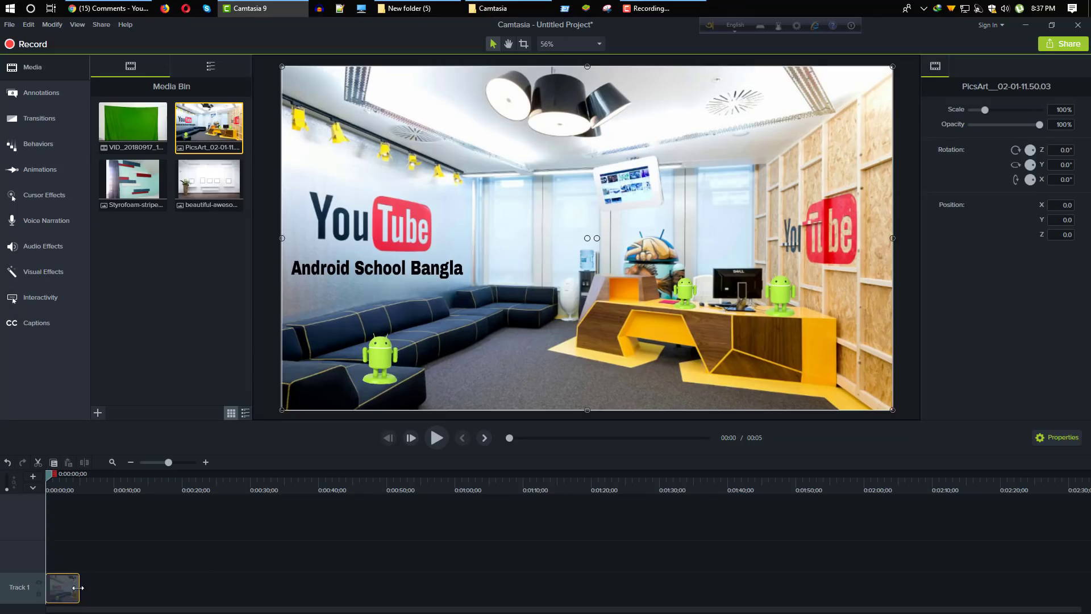
left_click_drag(79, 589, 492, 611)
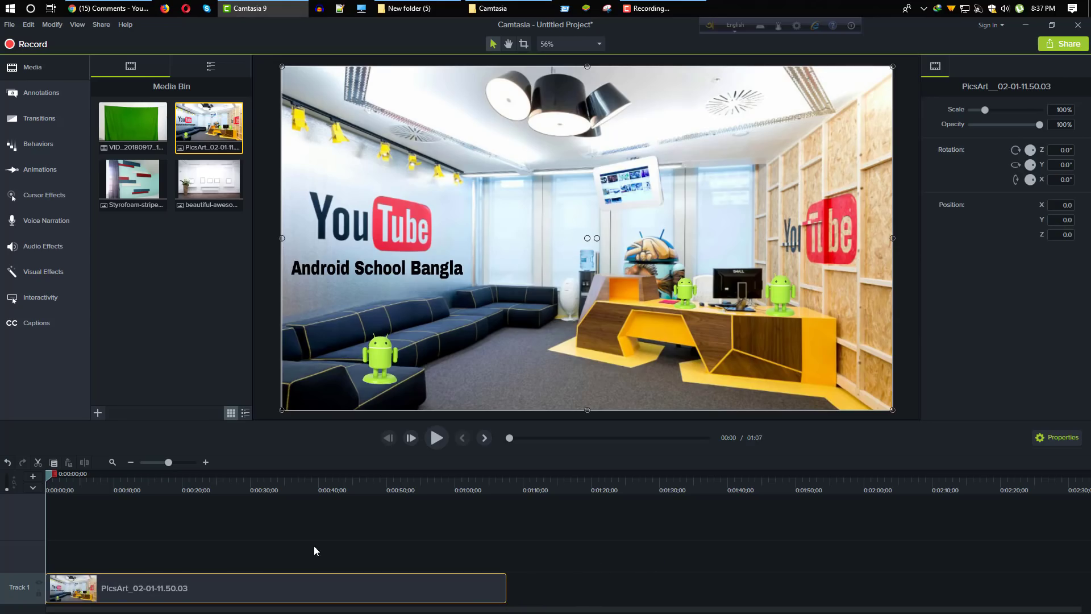
- Place the green-screen video at the start of Track 2 and scale it to 150% so it fills the canvas
left_click_drag(124, 117, 41, 562)
left_click_drag(538, 256, 439, 206)
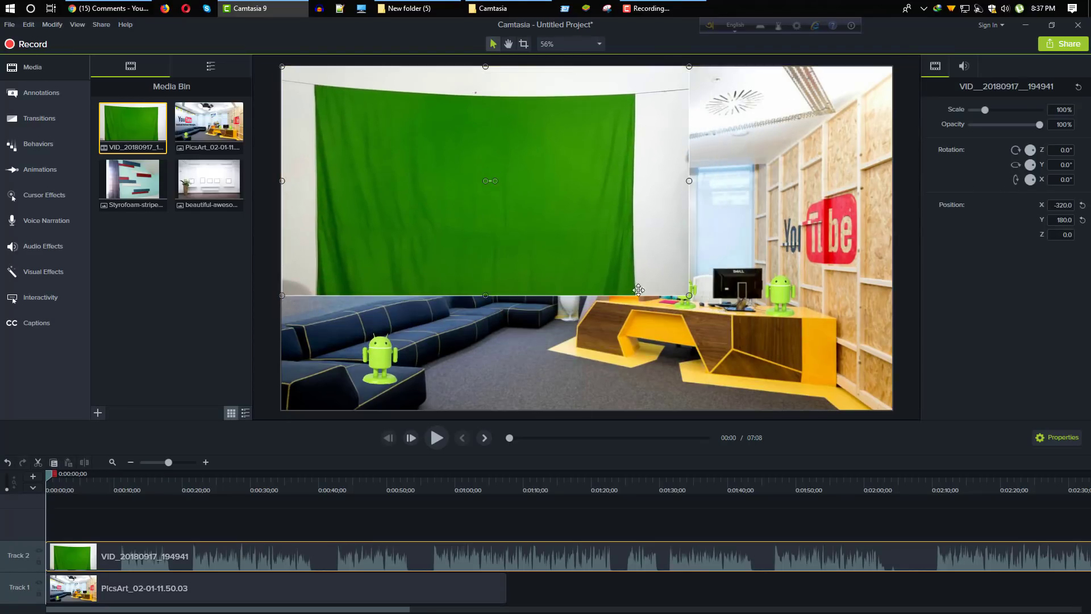
left_click_drag(690, 295, 891, 385)
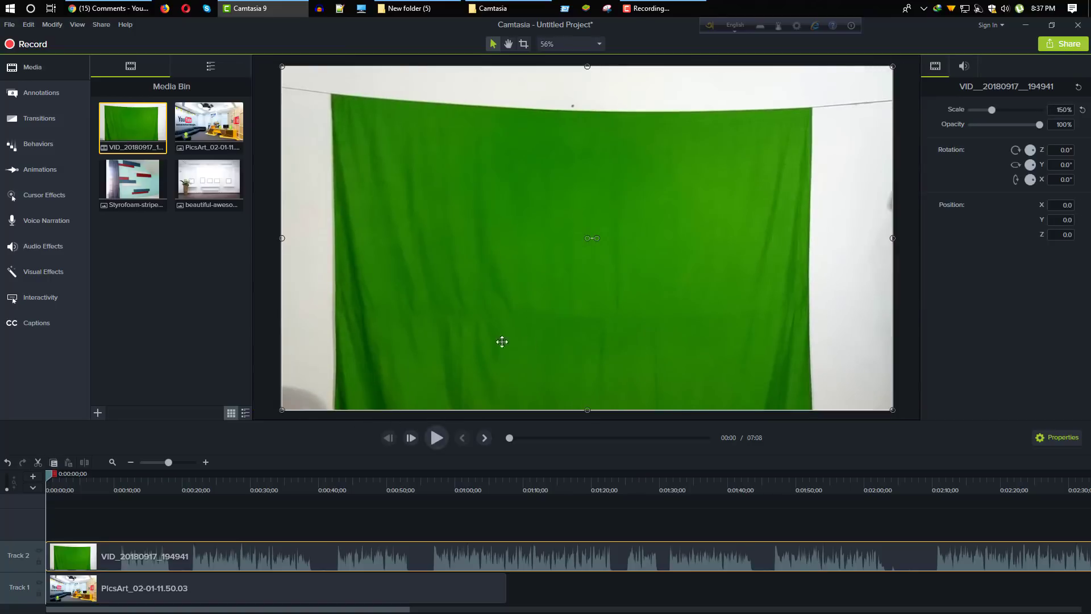
- Try splitting the green-screen clip at 0:00:56;13 and undo the split
left_click_drag(58, 481, 430, 544)
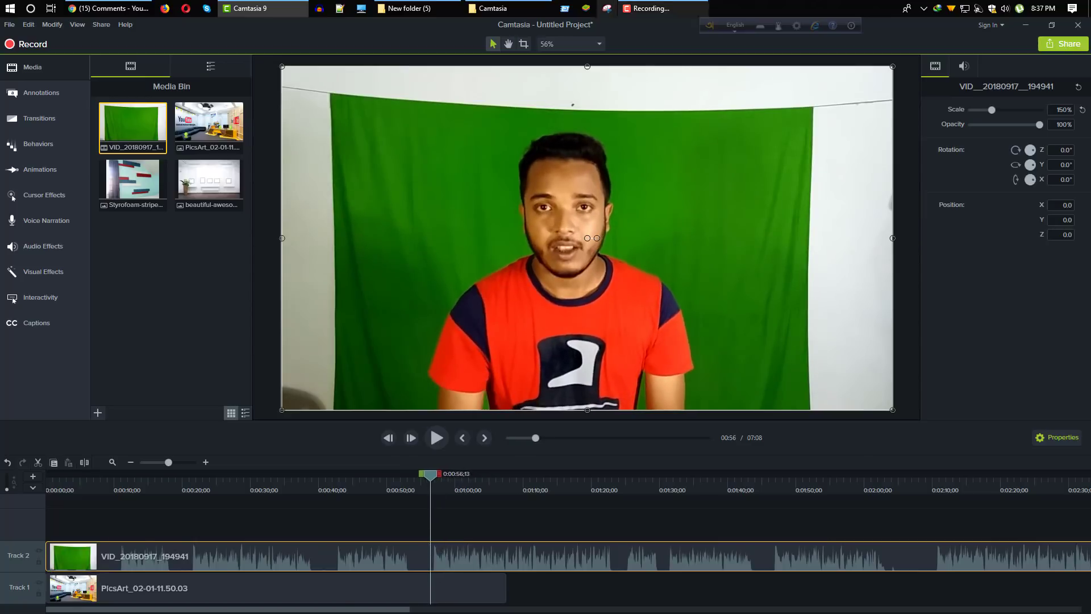
left_click(85, 462)
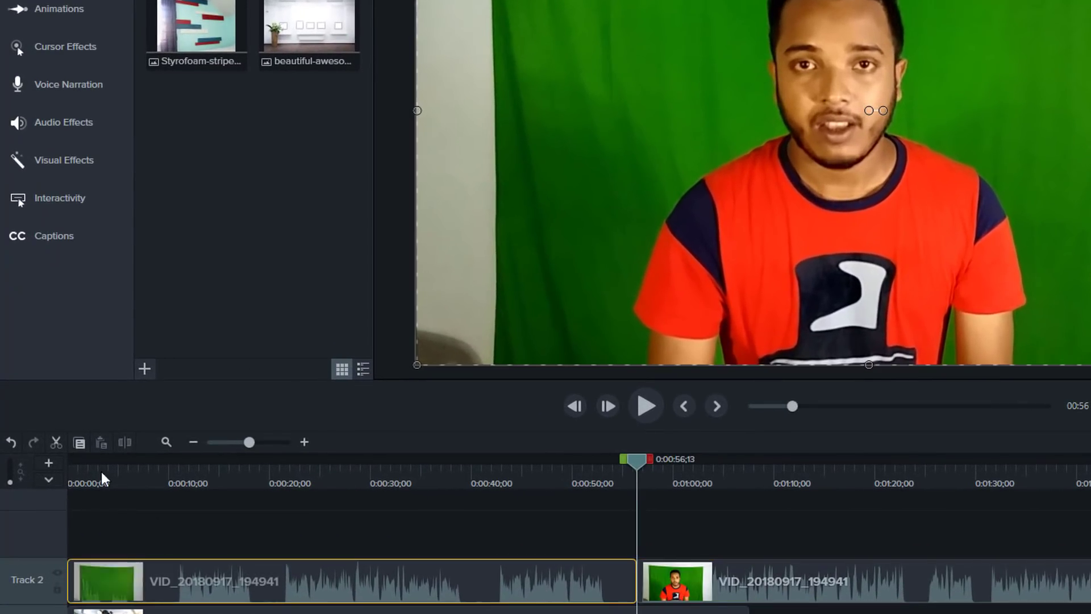
left_click(18, 442)
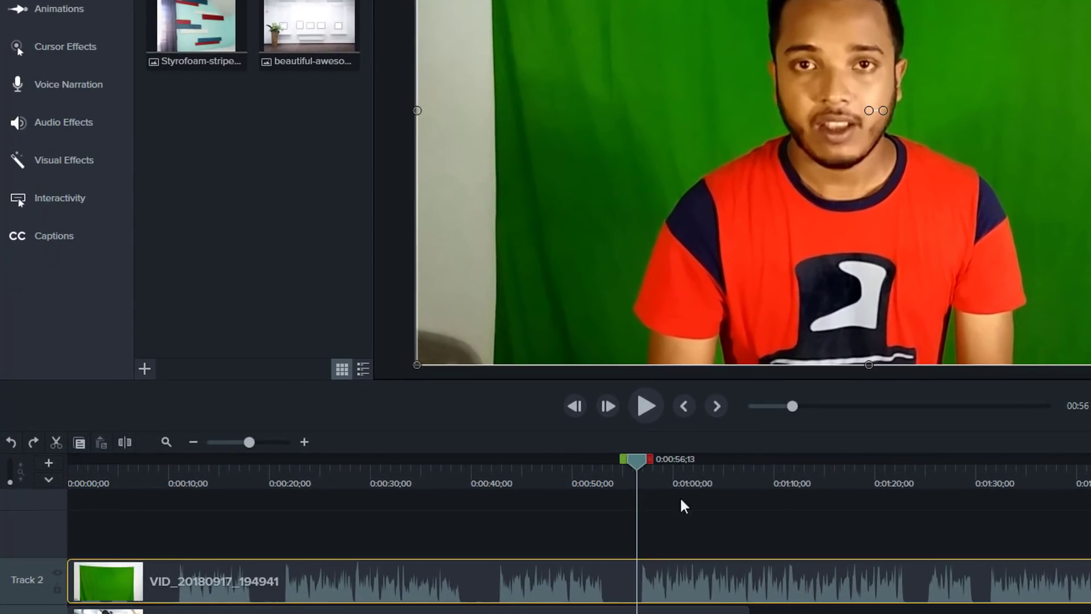
- Split the green-screen clip at 0:00:56;15 and remove its first part so the remainder starts at the timeline's beginning
left_click_drag(633, 458, 637, 476)
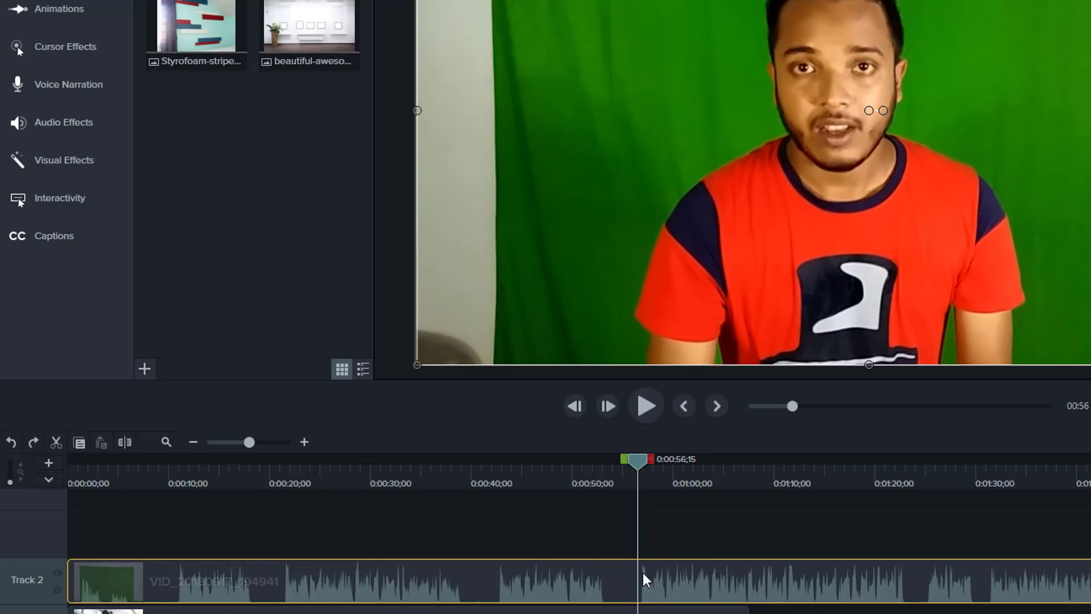
left_click(134, 443)
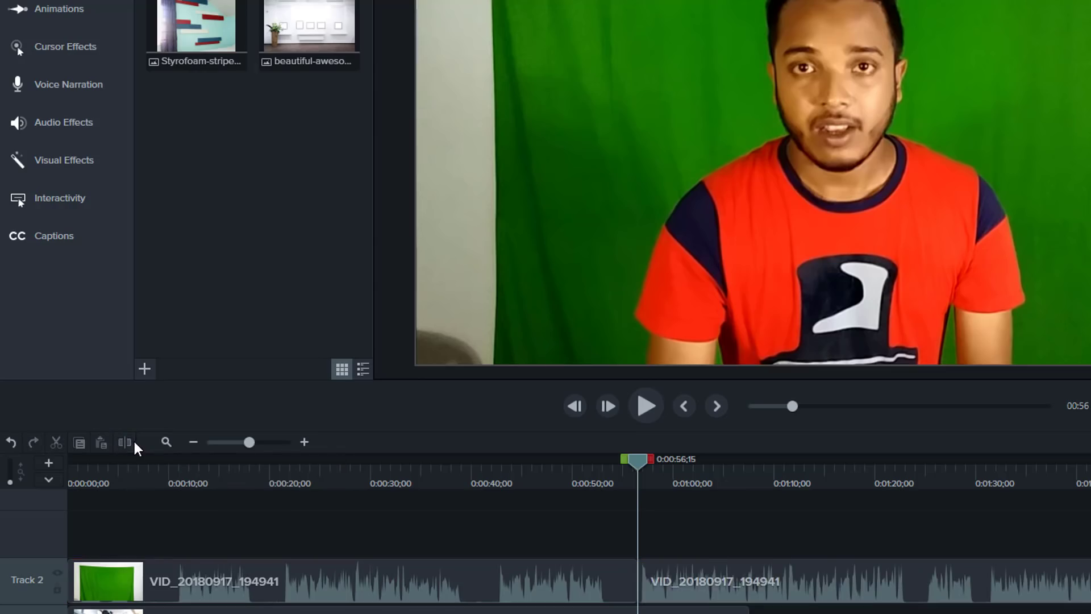
left_click(596, 579)
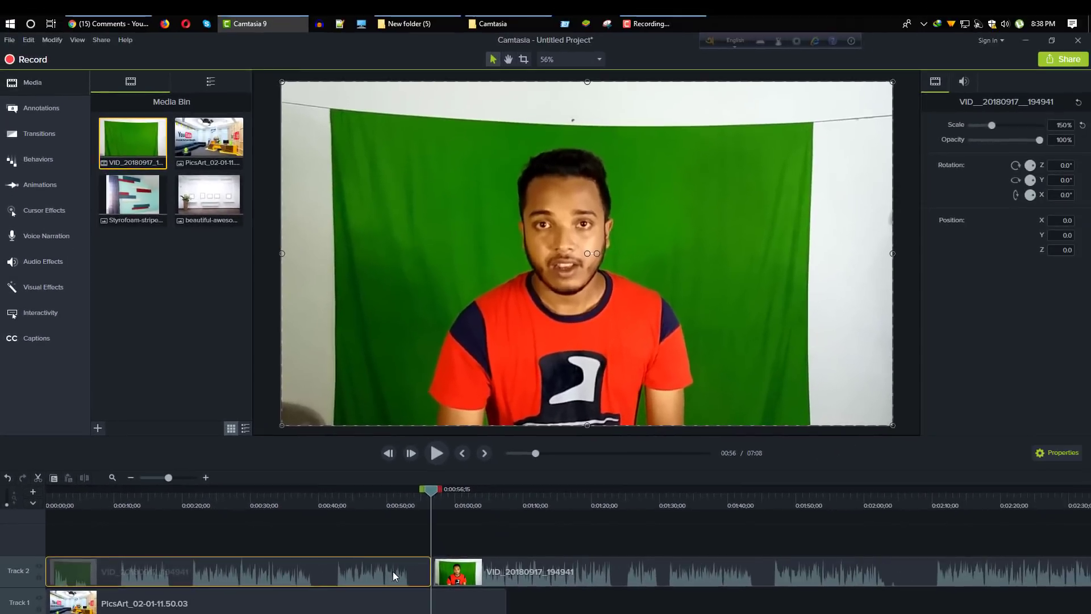
right_click(582, 580)
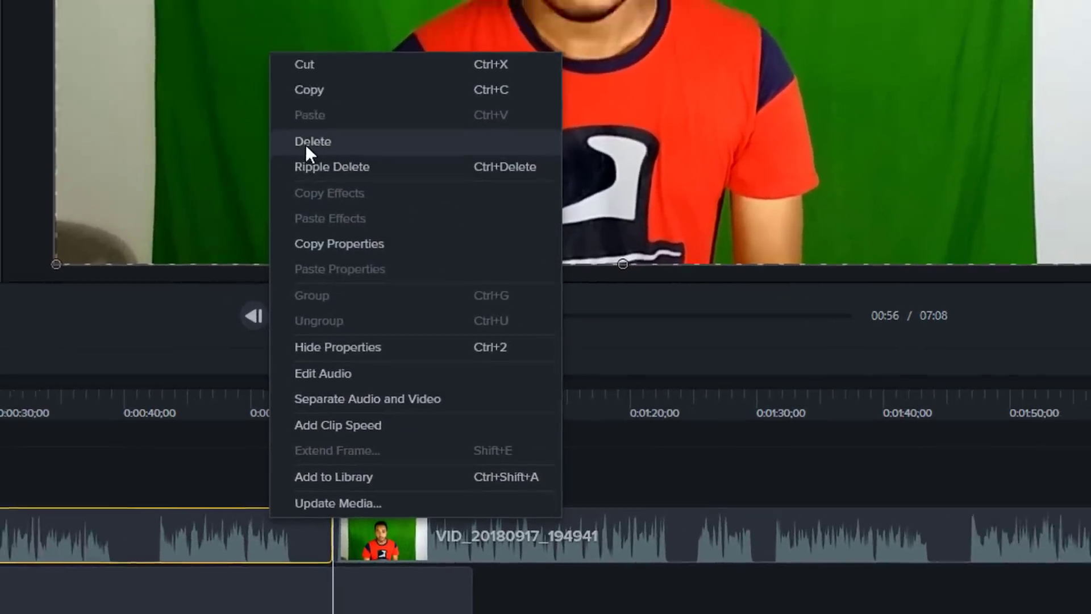
left_click(311, 141)
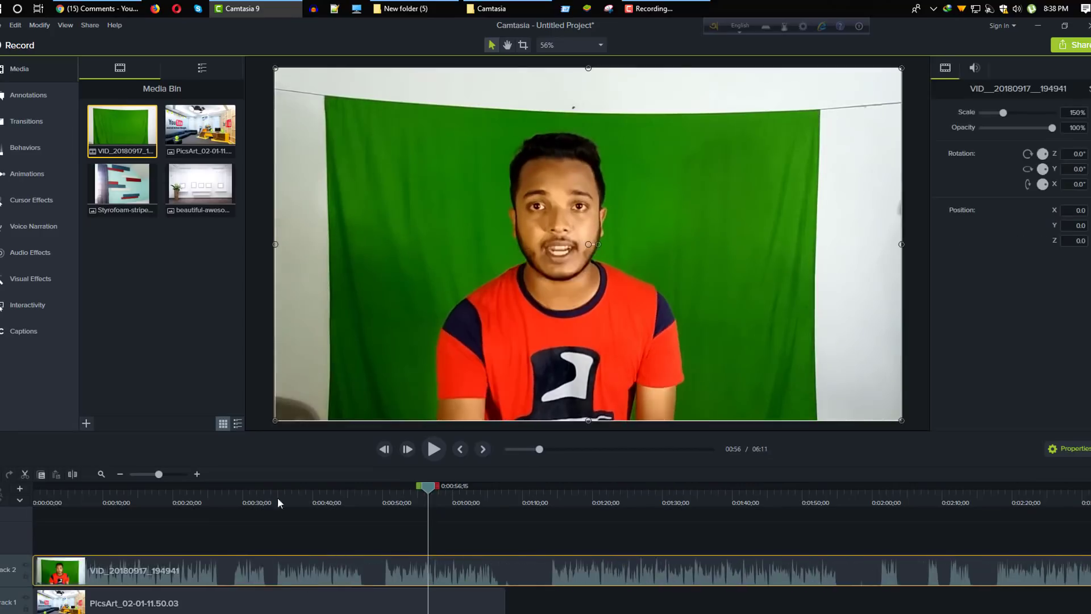
- Crop the sides and upper edge of the green-screen video so only the presenter and the green backdrop remain
left_click_drag(438, 499, 225, 579)
scroll(225, 577, "up", 2)
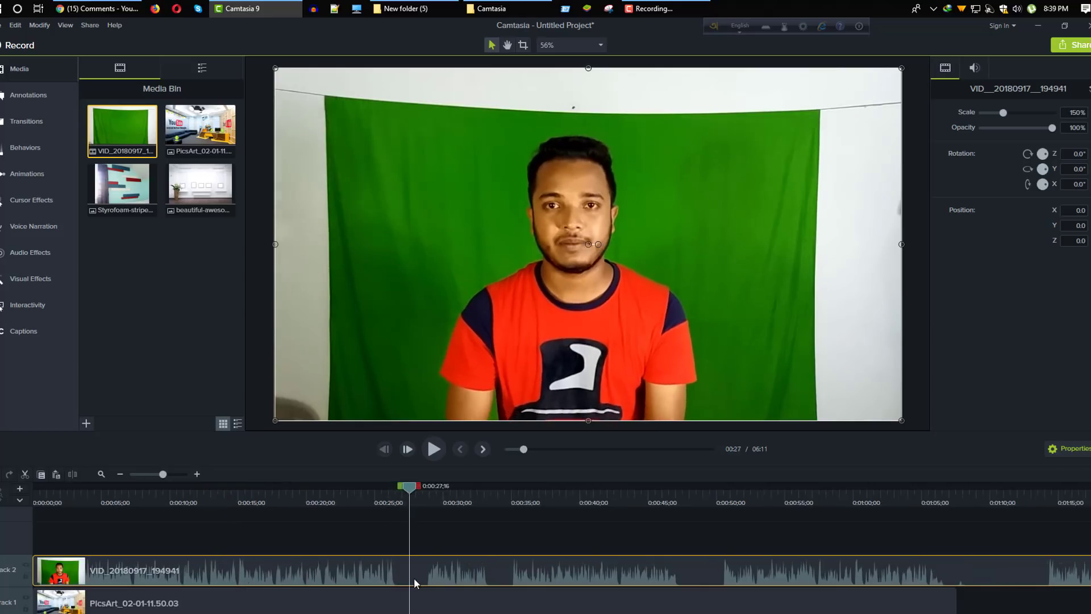
left_click_drag(397, 581, 404, 585)
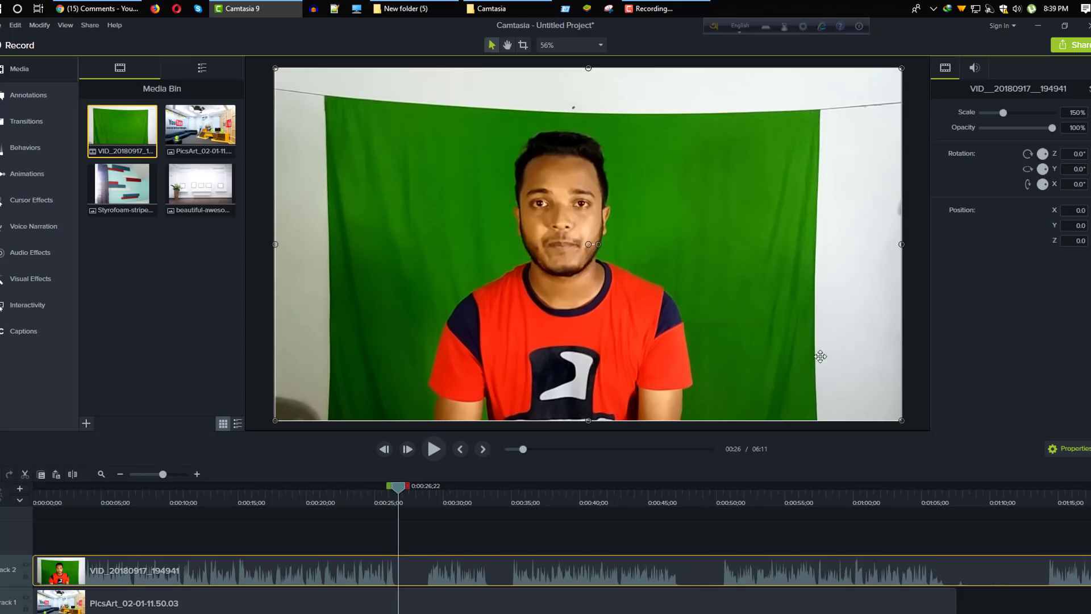
left_click(522, 46)
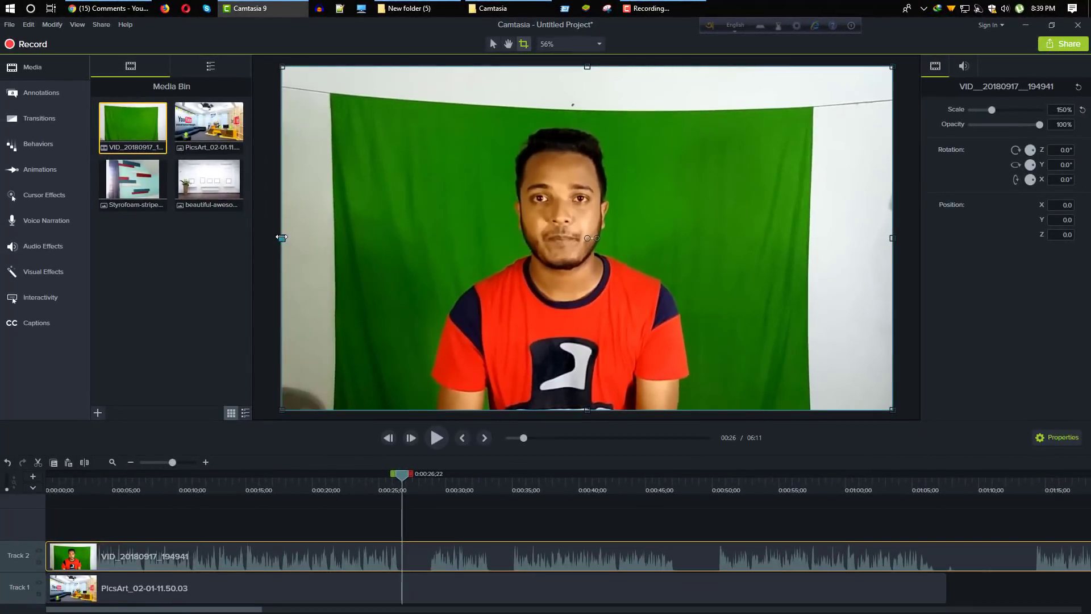
left_click_drag(281, 238, 415, 239)
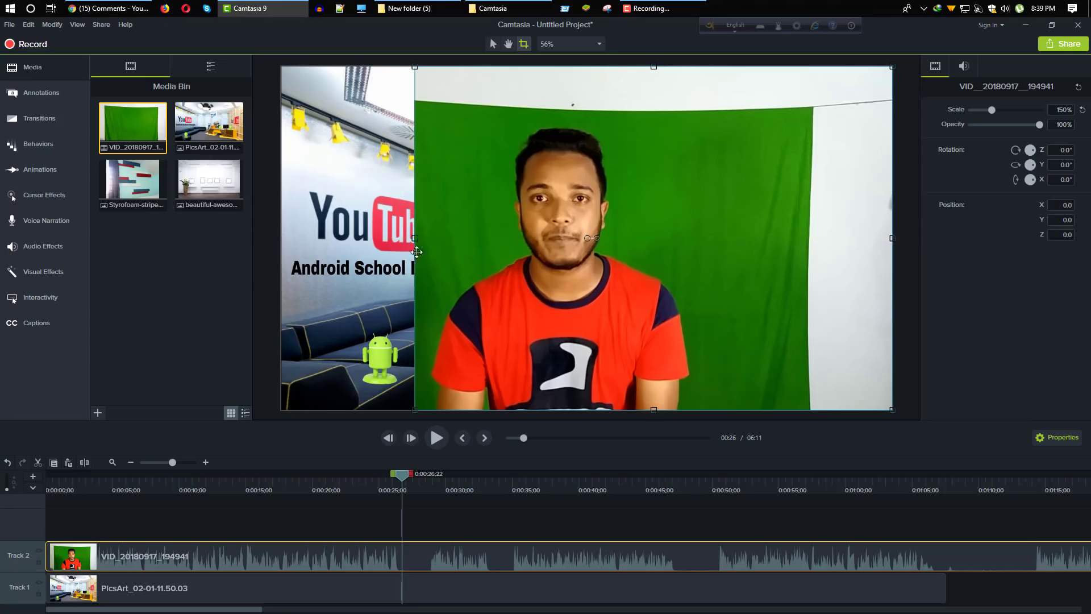
left_click_drag(891, 235, 708, 238)
left_click_drag(561, 66, 561, 113)
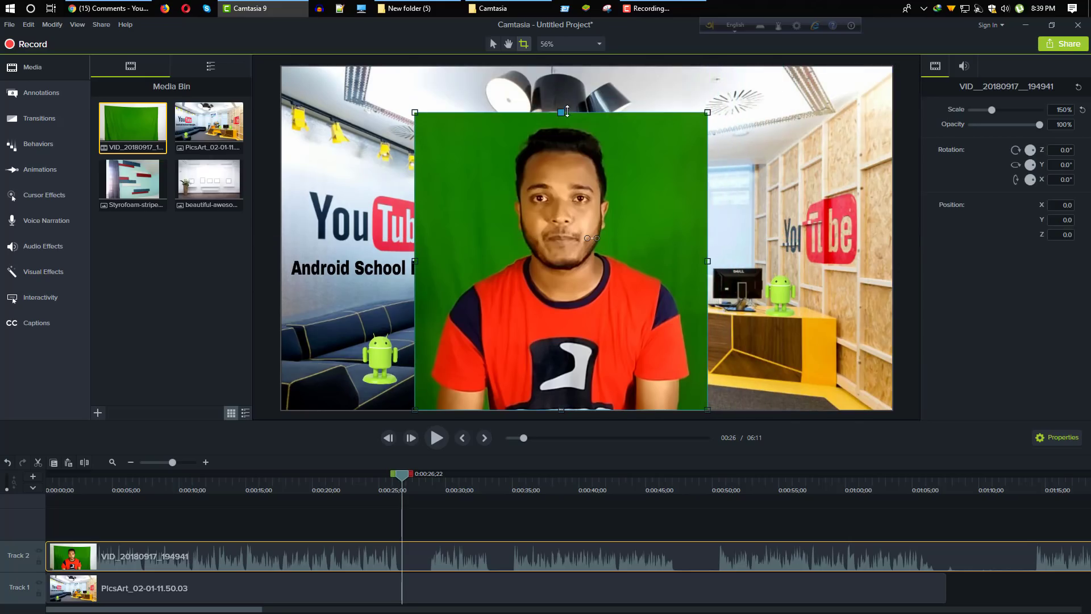
- Enlarge the cropped video to 173.5% so it fills the canvas height, and move the playhead to 0:00:22;07
left_click(493, 43)
left_click_drag(560, 113, 561, 66)
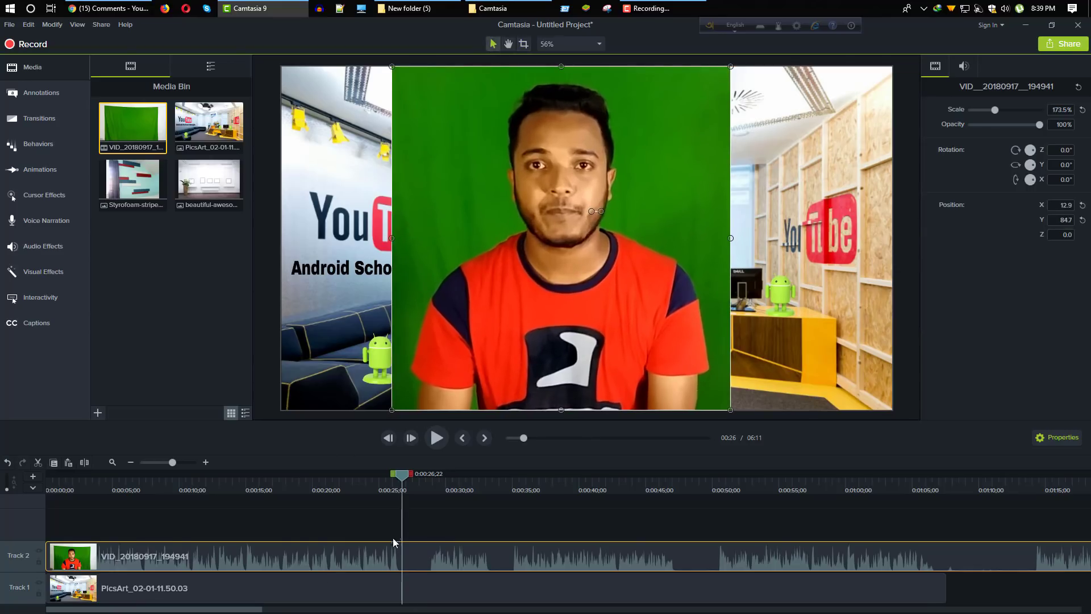
left_click_drag(400, 476, 342, 476)
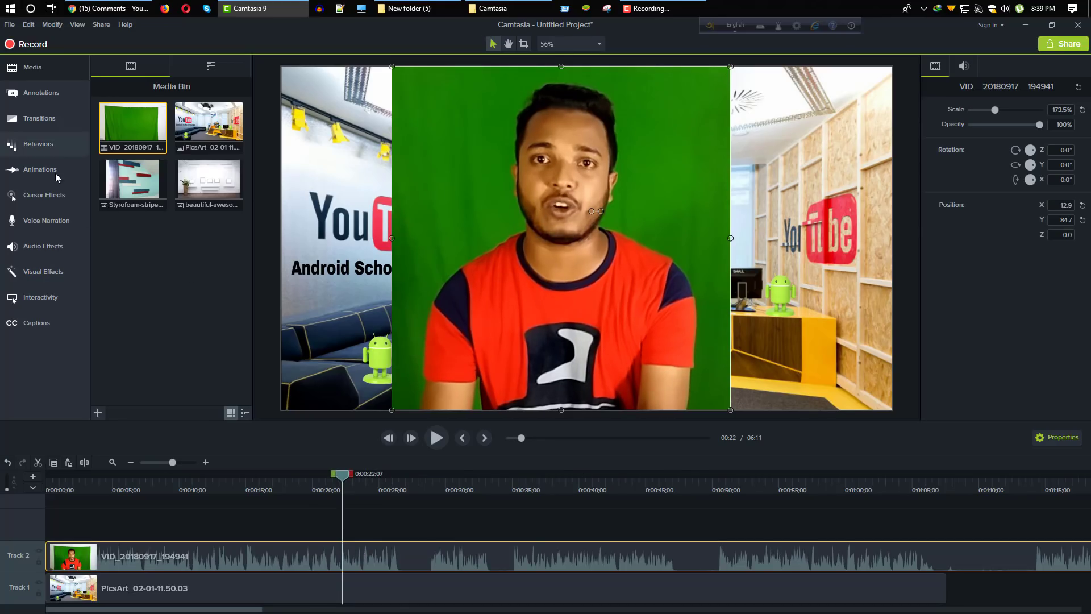
- Apply the Remove a Color effect to the Track 2 video with 74% tolerance and reposition it to X 23.6, Y 49.0
left_click(45, 271)
left_click(135, 211)
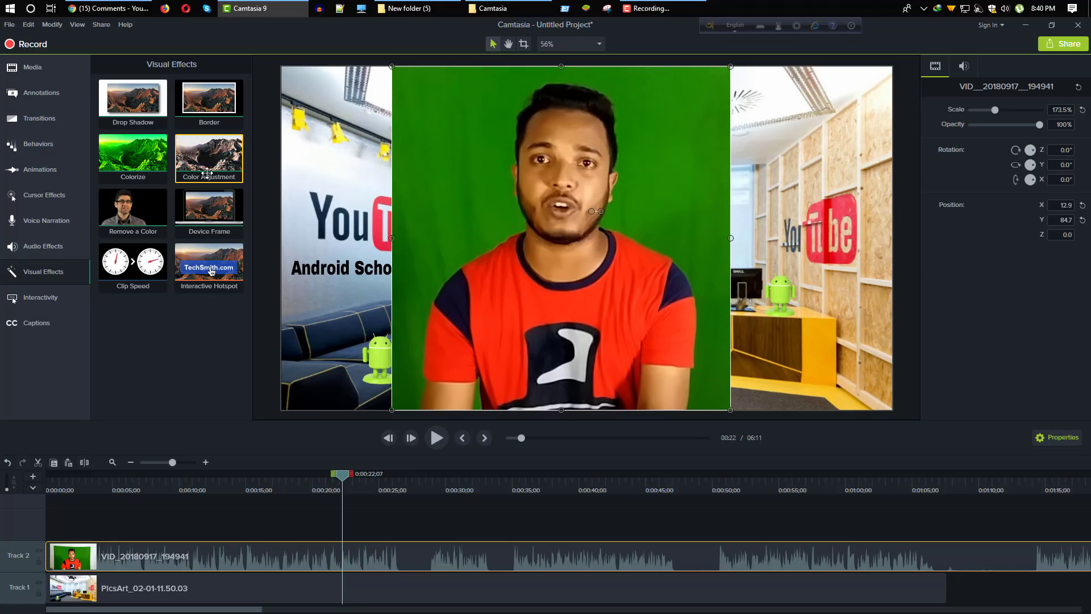
left_click_drag(126, 209, 219, 551)
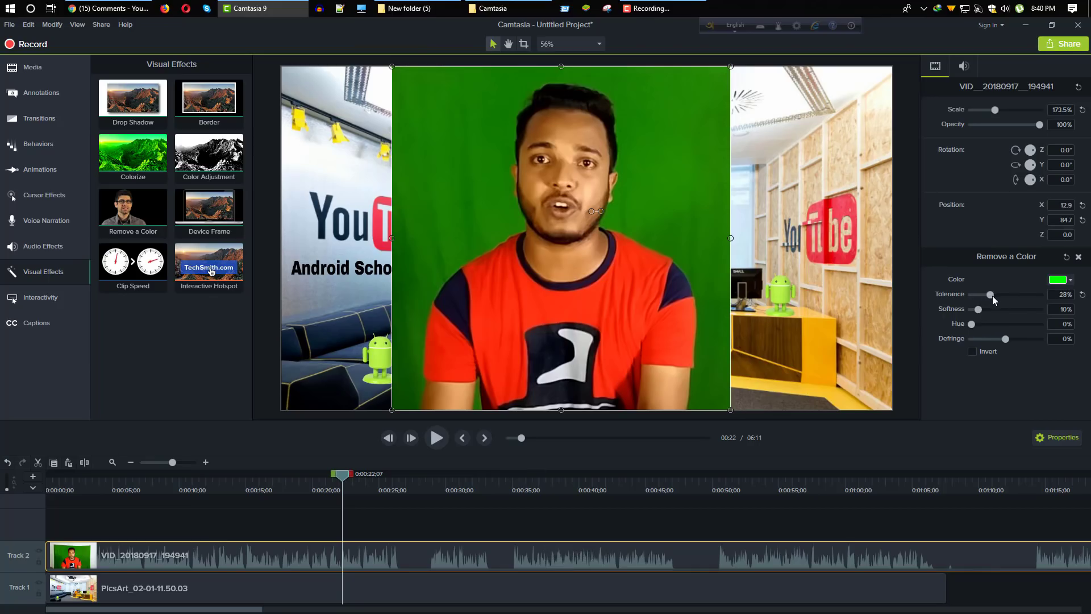
left_click_drag(997, 298, 1022, 302)
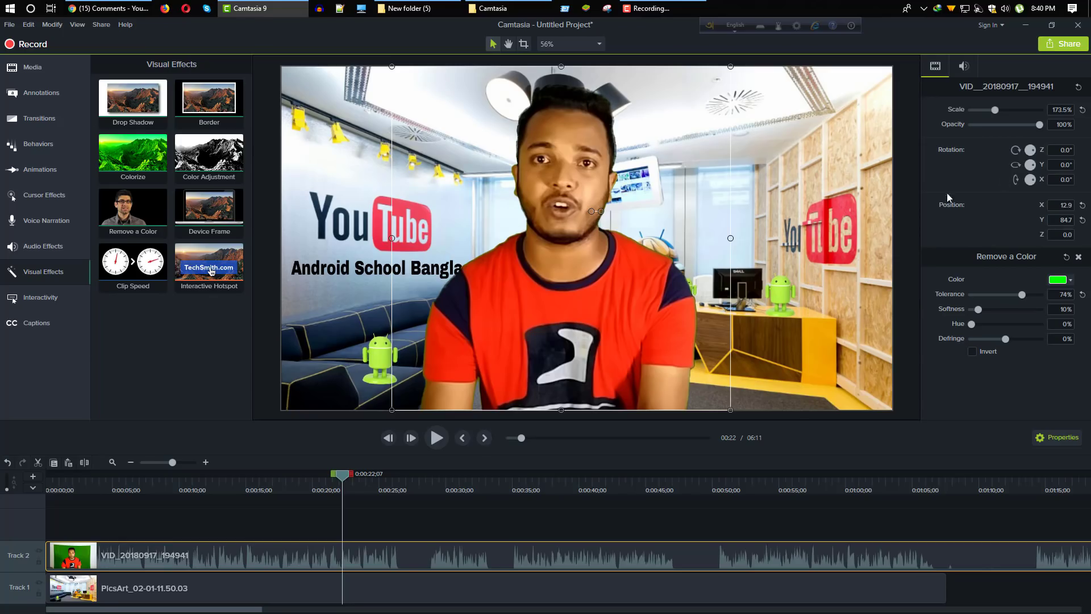
left_click_drag(574, 334, 577, 345)
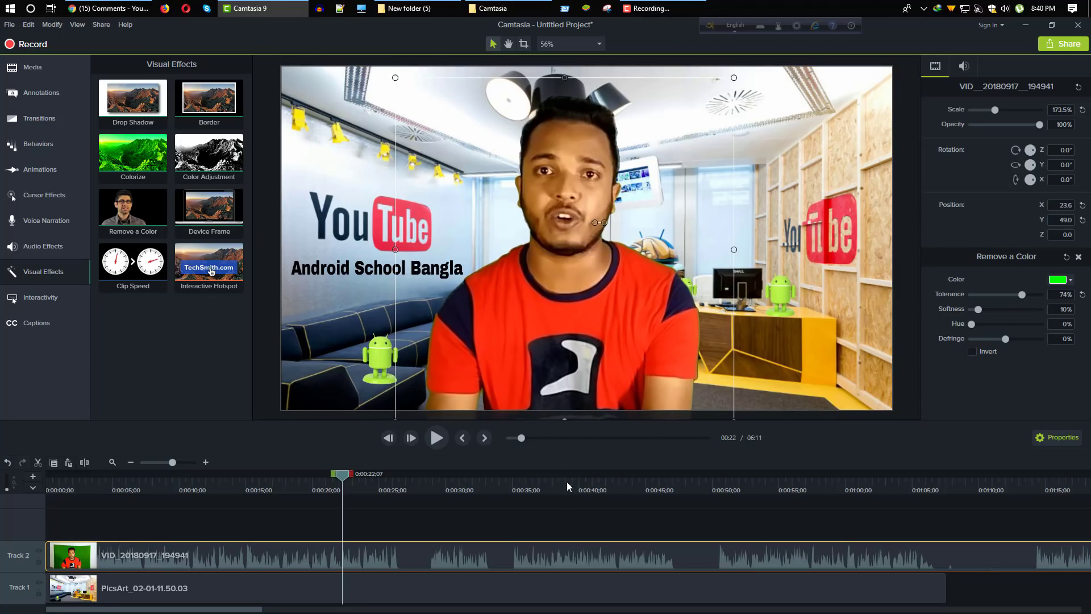
- Set the PicsArt background image's opacity to 80% and shift the presenter video to X 95.0
left_click(489, 579)
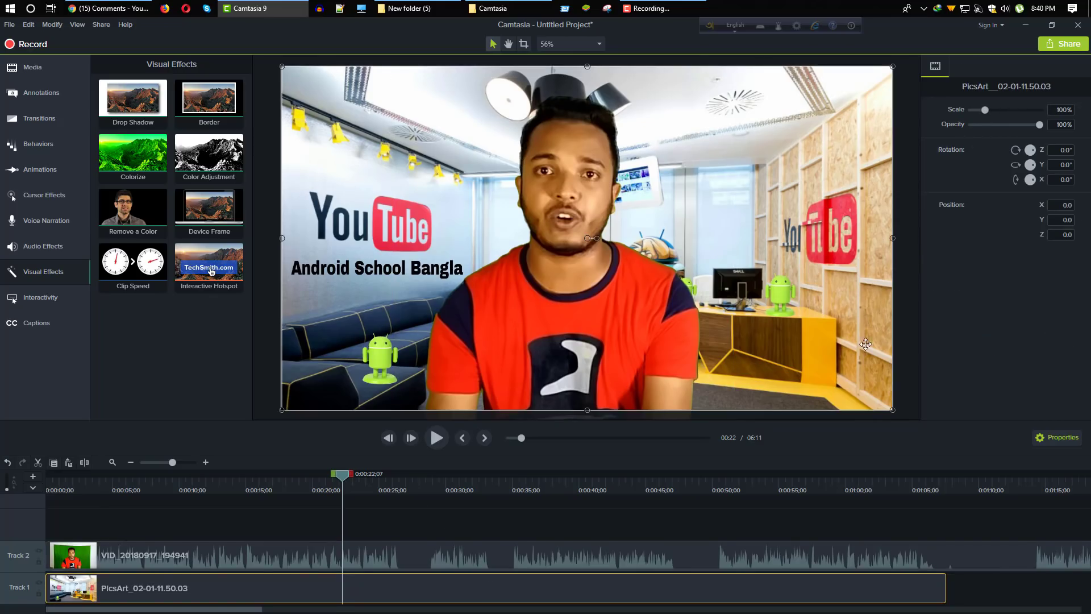
left_click(554, 562)
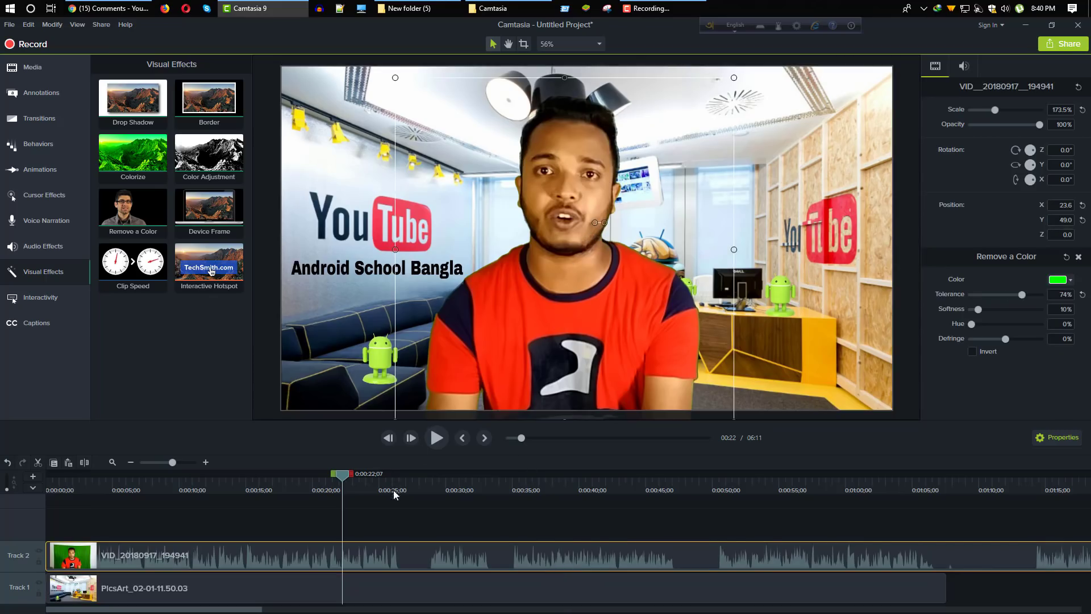
left_click_drag(352, 476, 350, 474)
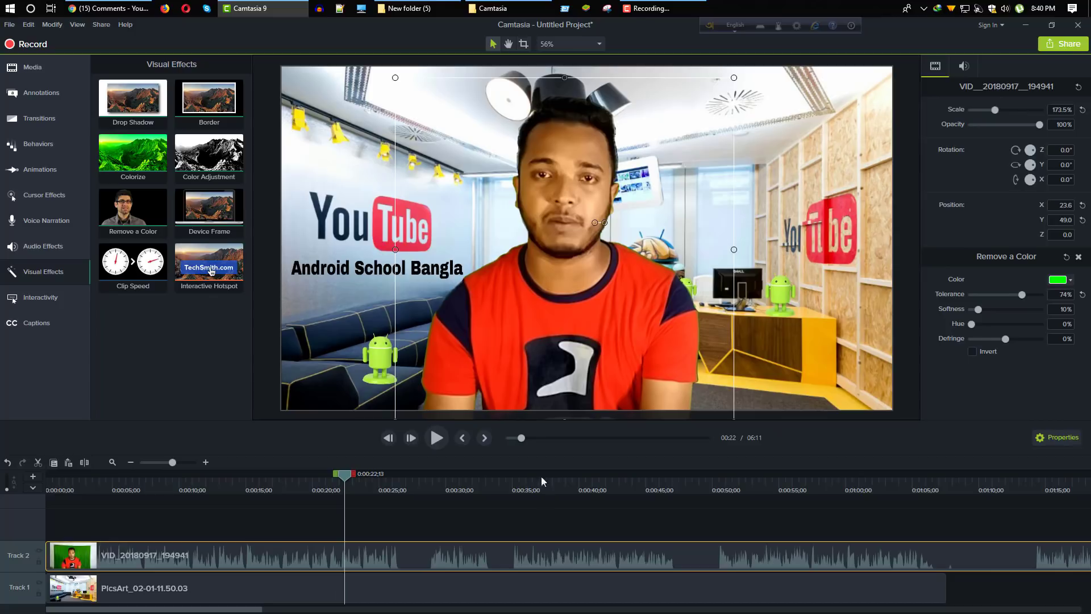
left_click(822, 275)
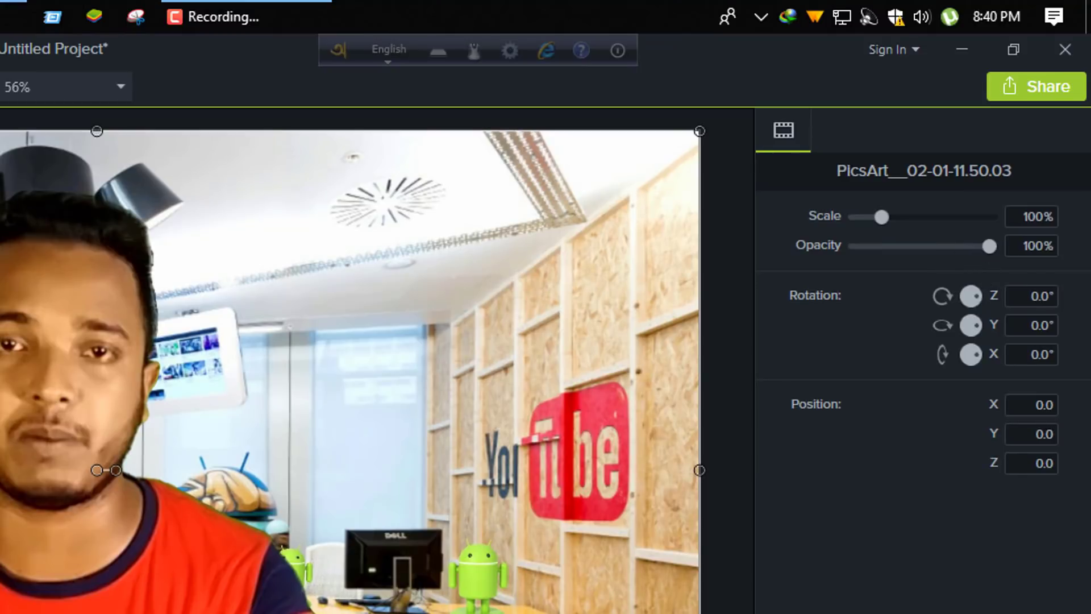
left_click_drag(987, 243, 953, 250)
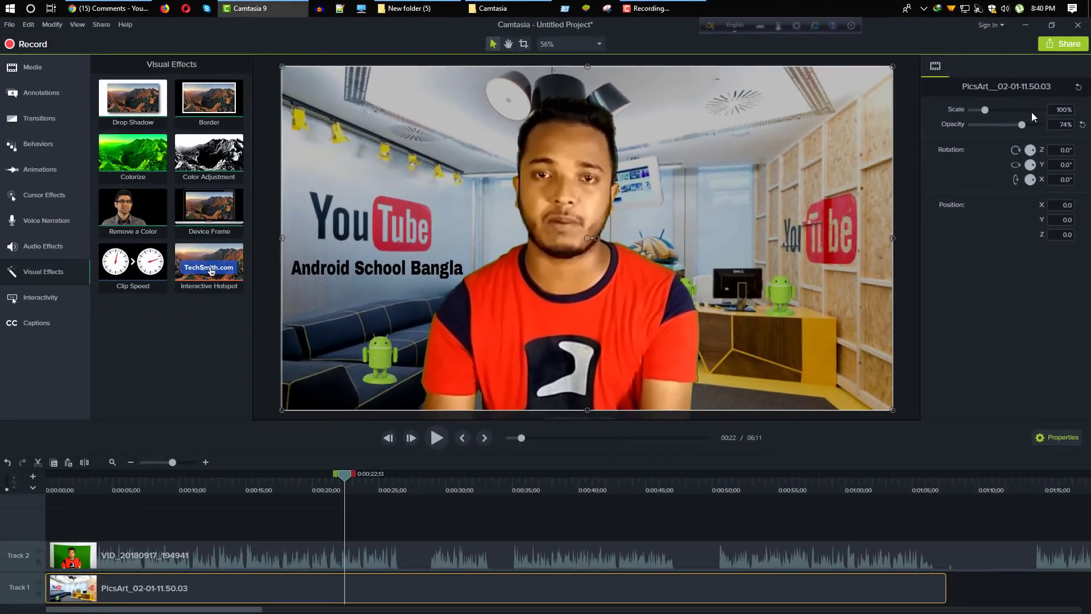
left_click_drag(1025, 126, 1029, 129)
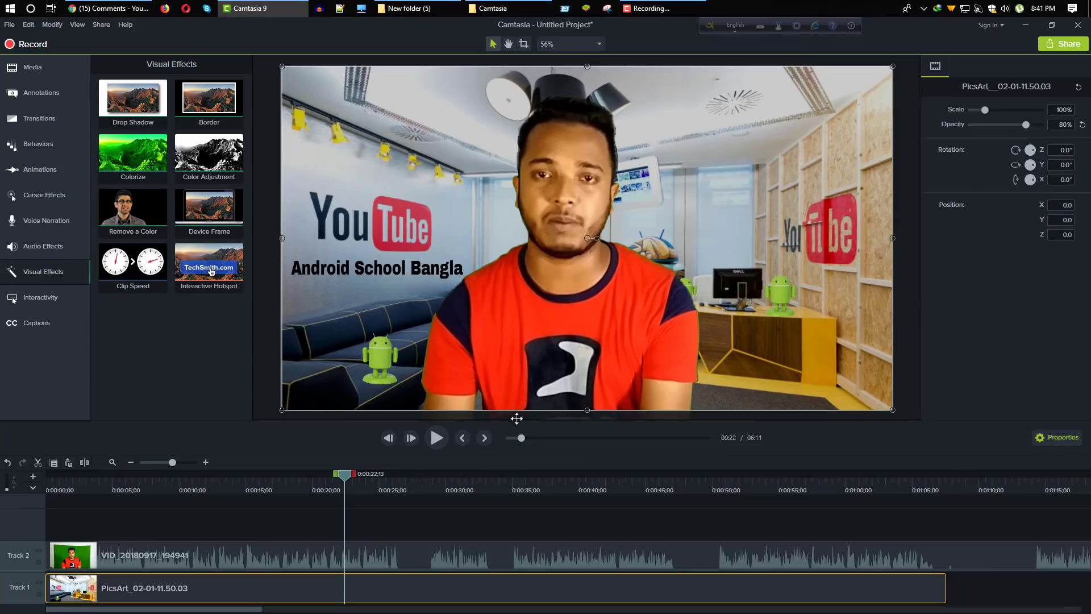
left_click_drag(544, 378, 572, 354)
- Split the Track 2 video at 0:00:26;17 and at 0:00:35;02
left_click_drag(333, 478, 357, 506)
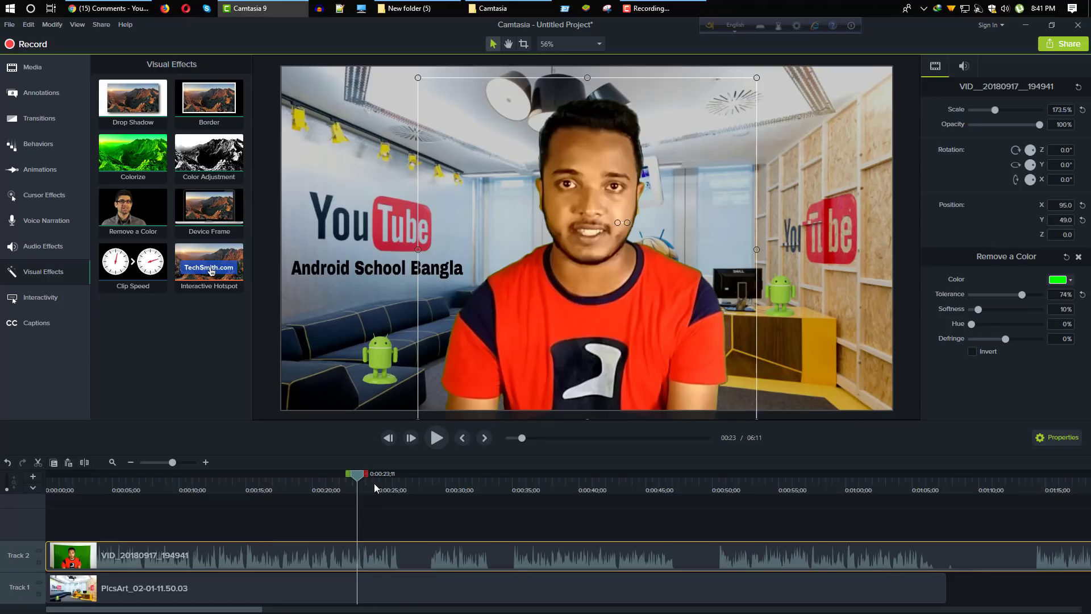
left_click_drag(362, 478, 400, 608)
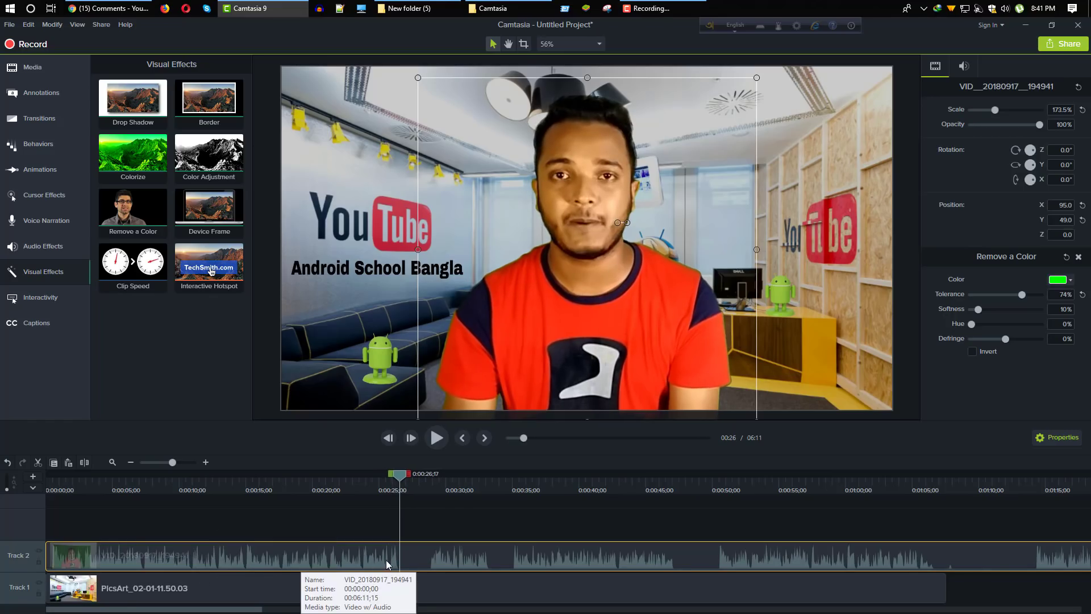
left_click(88, 466)
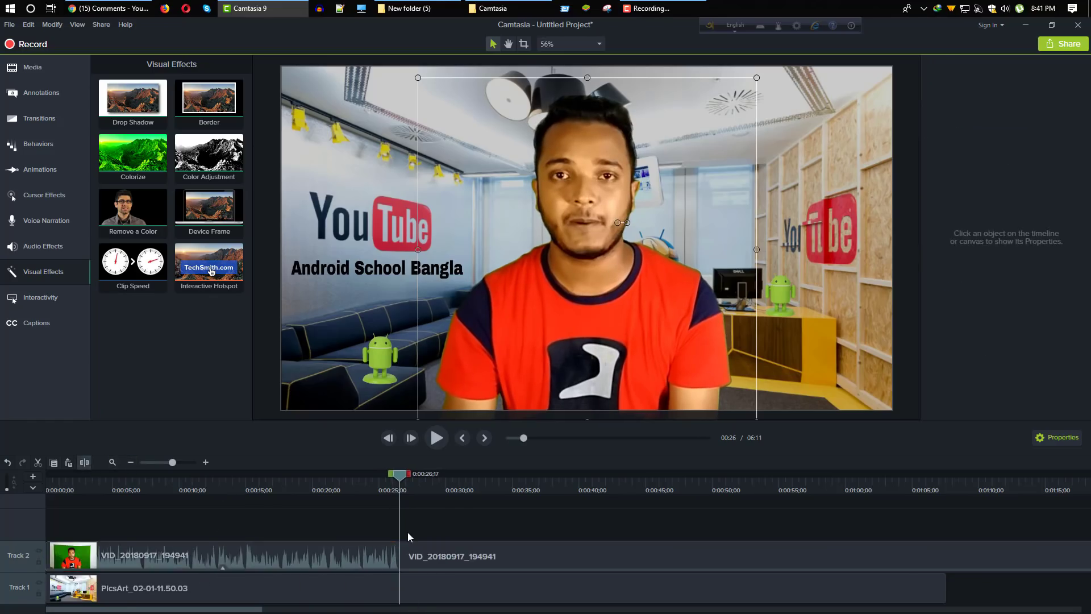
left_click(424, 548)
left_click_drag(432, 479, 515, 519)
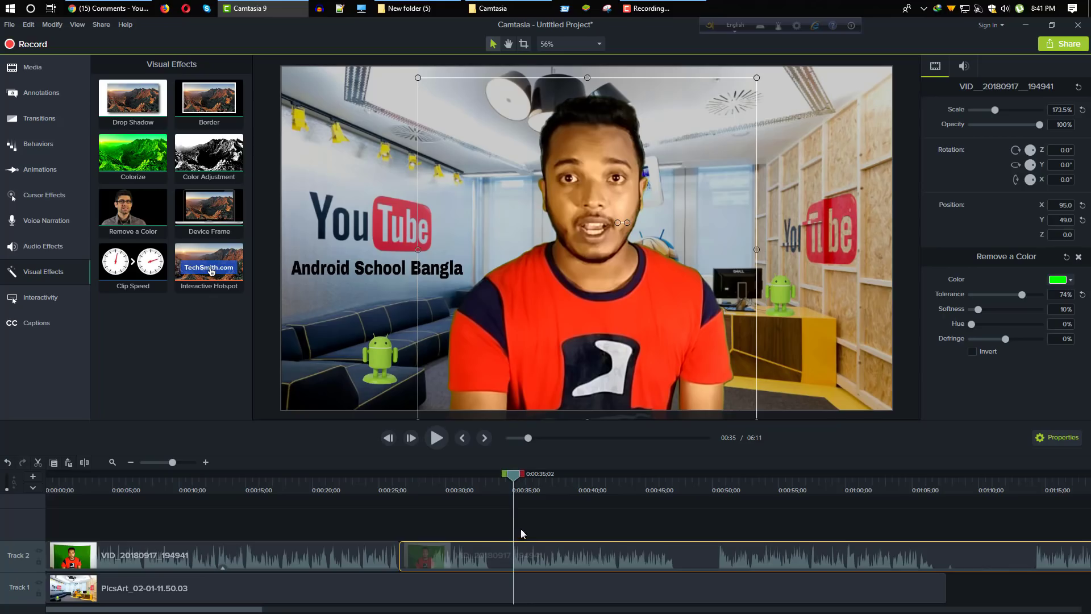
left_click(87, 461)
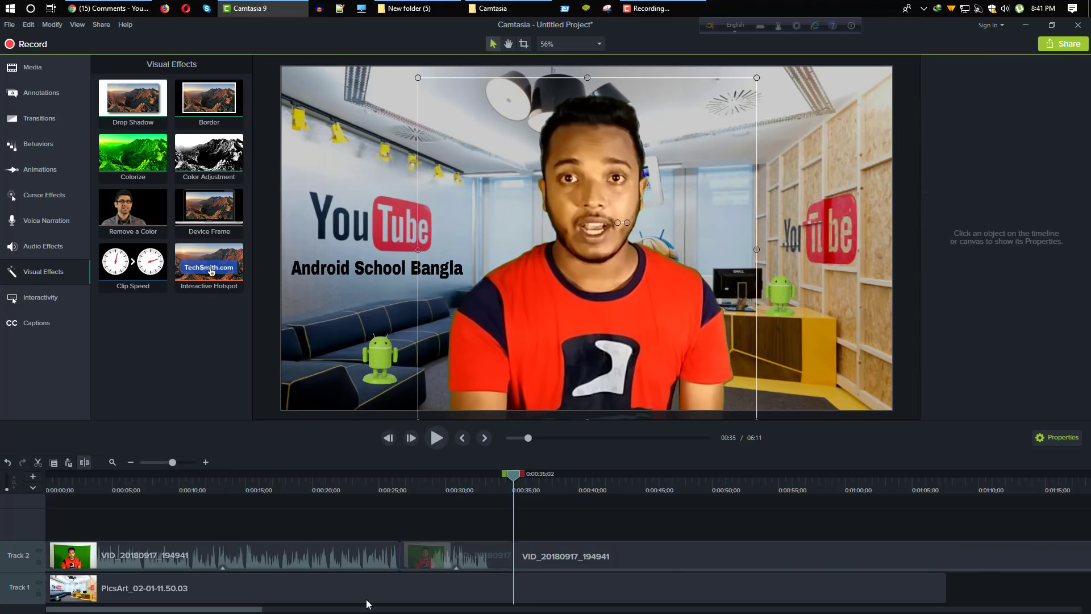
- Delete the middle segment of the Track 2 video and close the gap with the remaining part
left_click(458, 557)
right_click(462, 555)
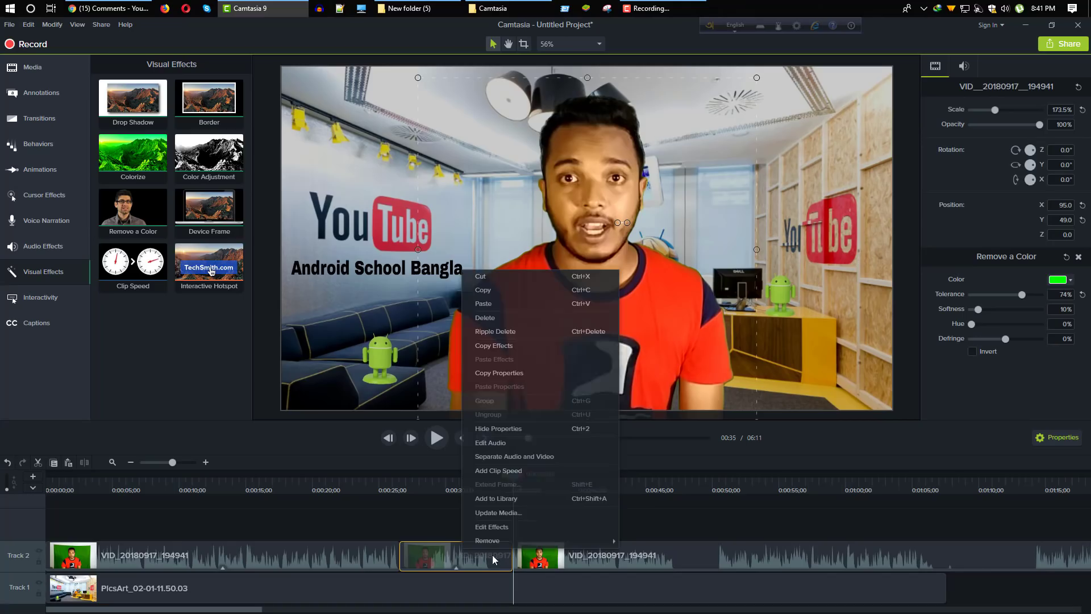
left_click(503, 319)
left_click_drag(545, 563, 394, 571)
- Split the second Track 2 clip at 0:00:38;21 and delete everything after the split
left_click_drag(531, 477, 561, 483)
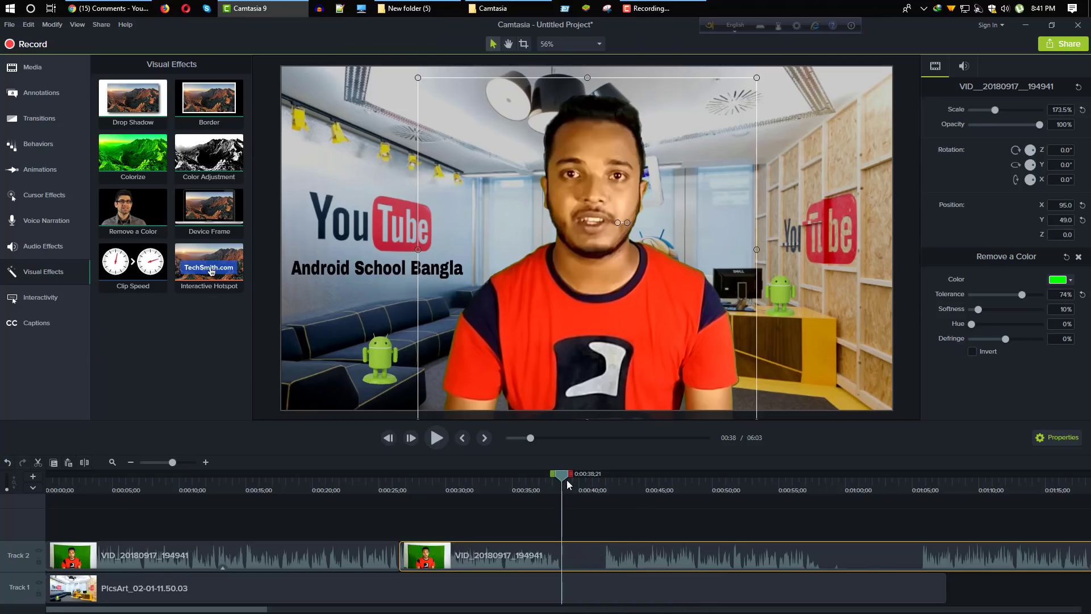
left_click(87, 463)
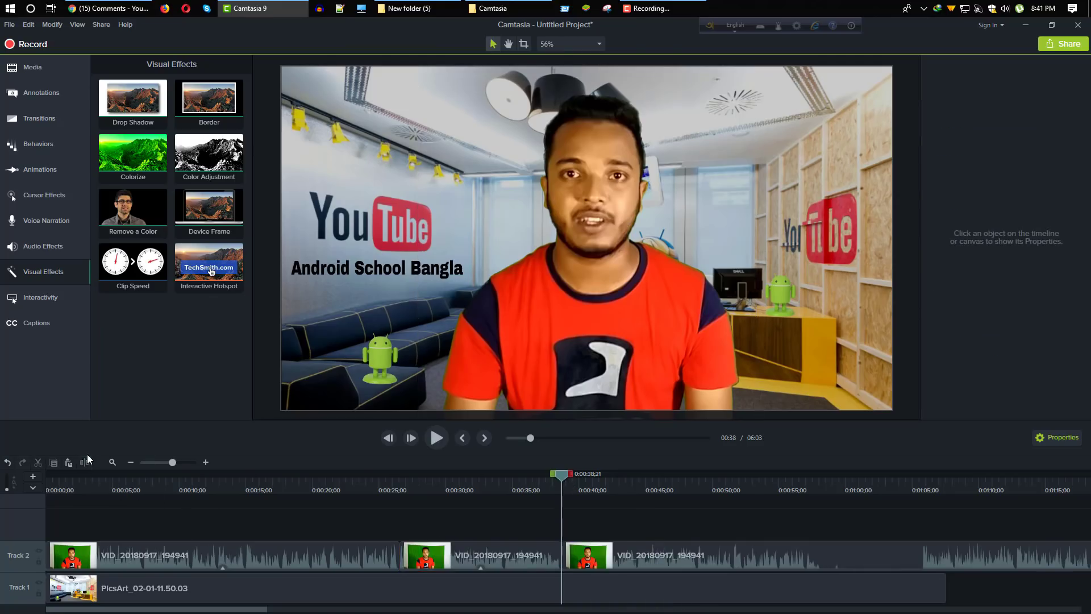
left_click_drag(634, 558, 676, 555)
right_click(676, 554)
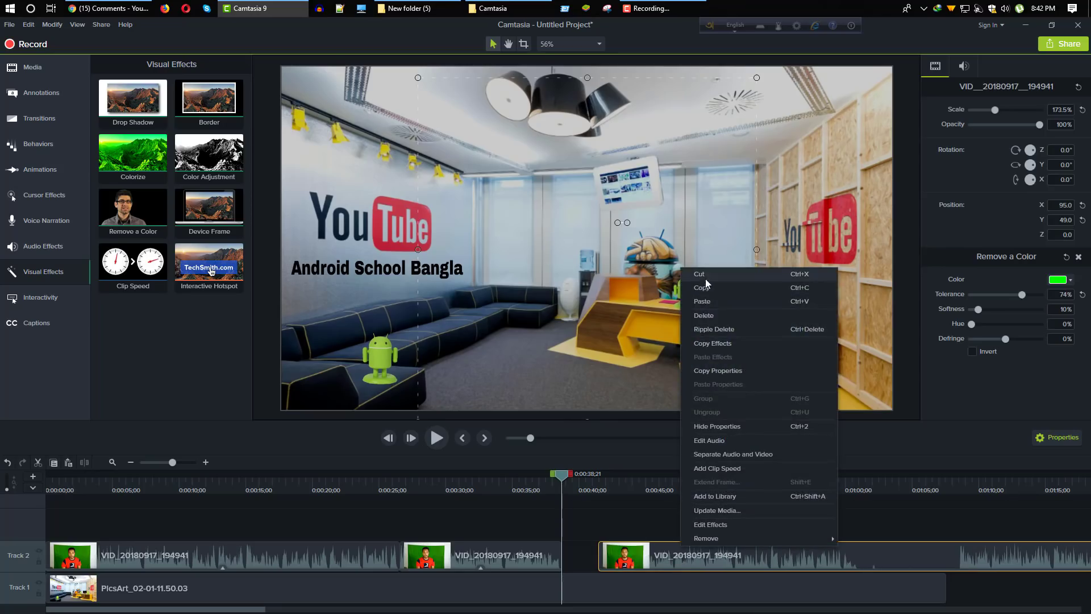
left_click(708, 316)
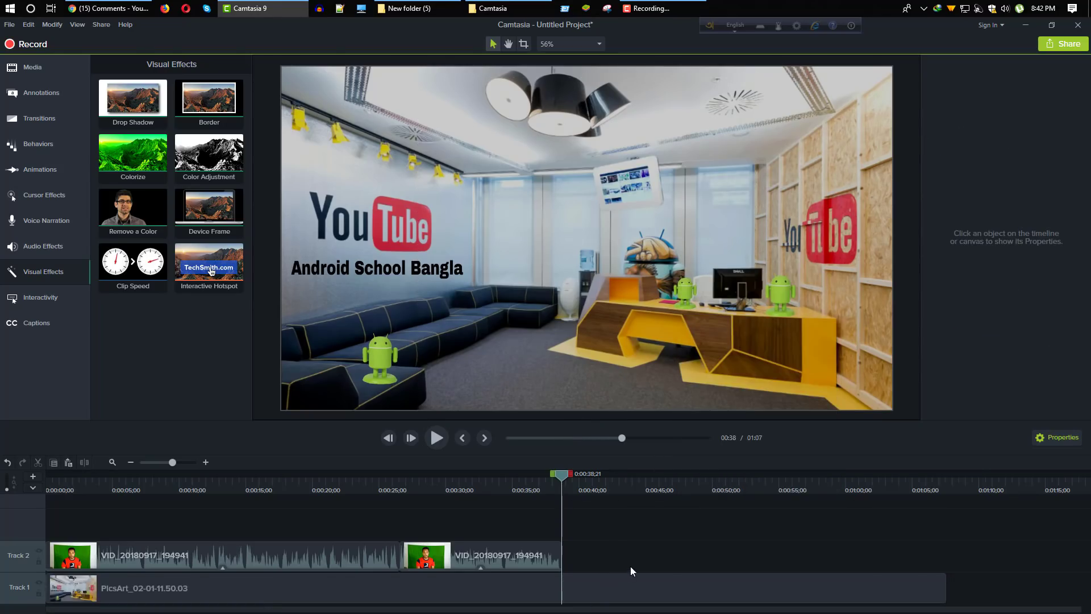
- Shorten the PicsArt background image on Track 1 to end with the video at 0:00:38;21
left_click(741, 581)
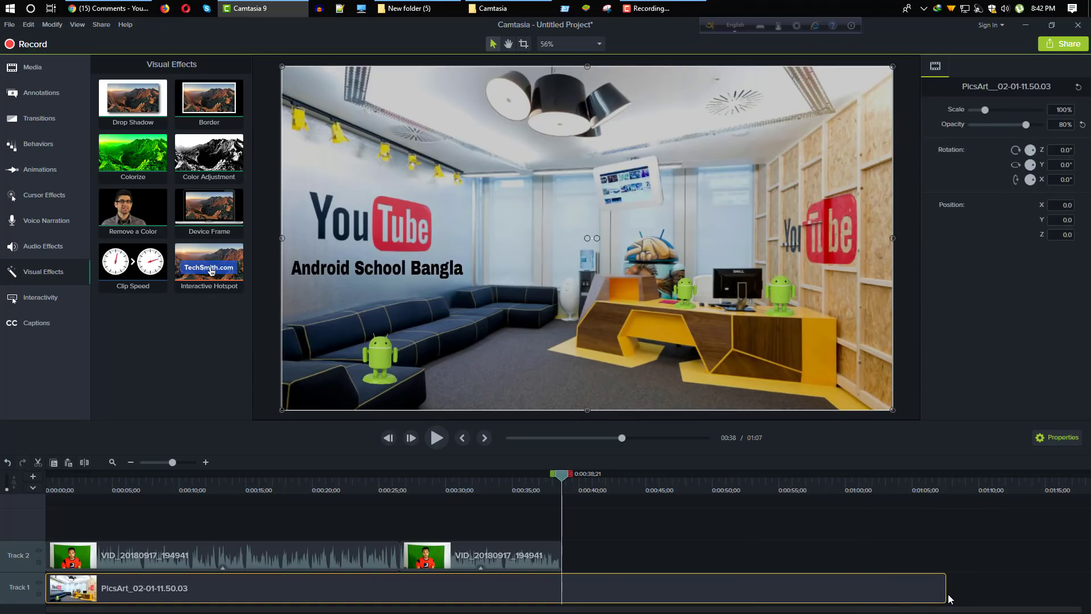
left_click_drag(947, 596, 560, 611)
- Preview the edited timeline from its beginning with the system sound muted
left_click(388, 437)
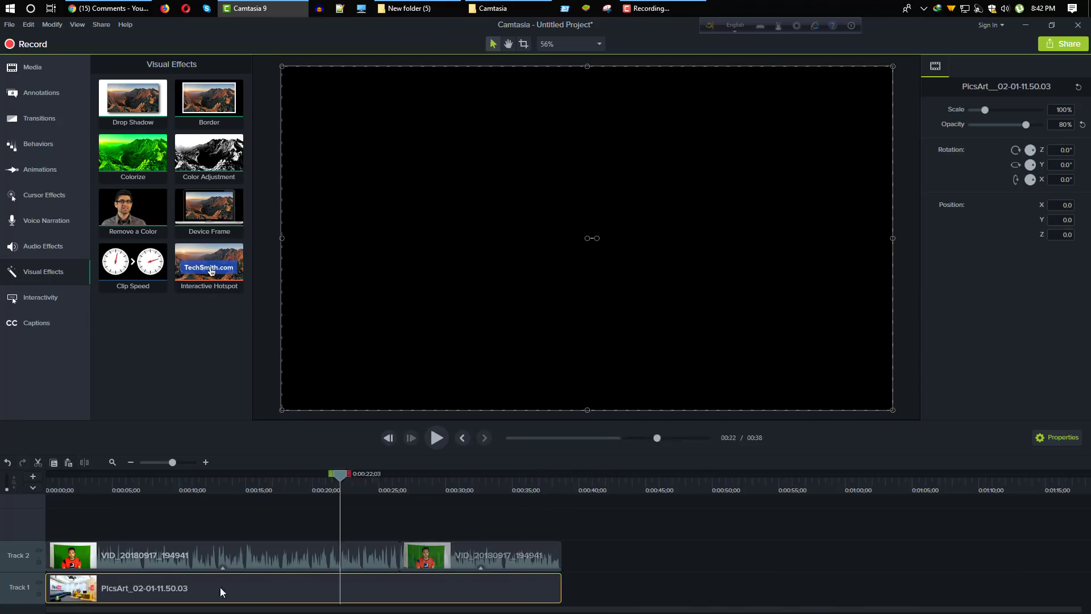
double_click(435, 437)
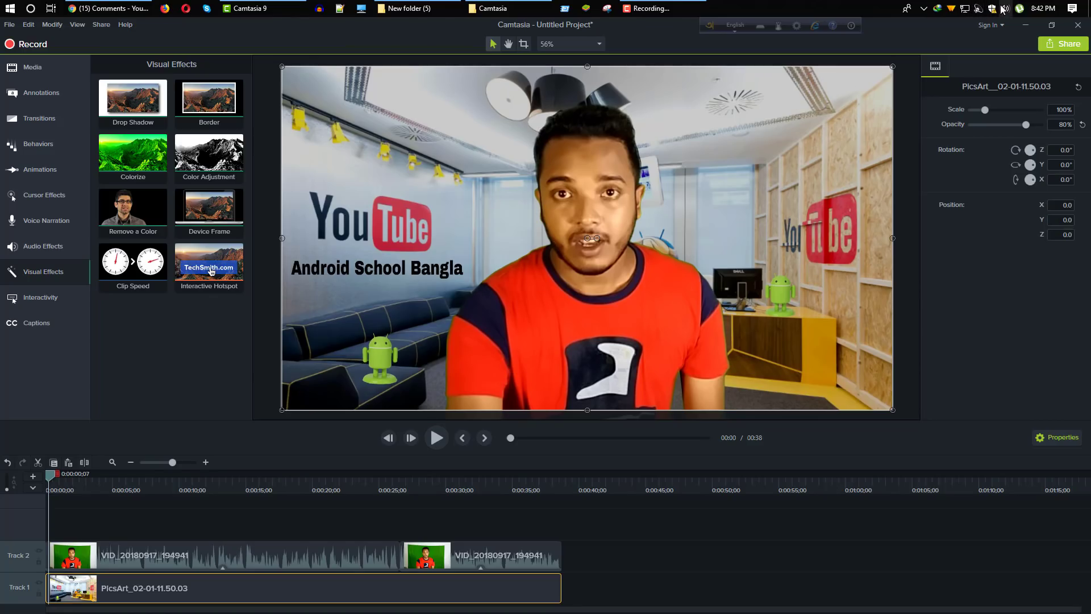
left_click(1002, 10)
left_click(904, 61)
left_click(435, 438)
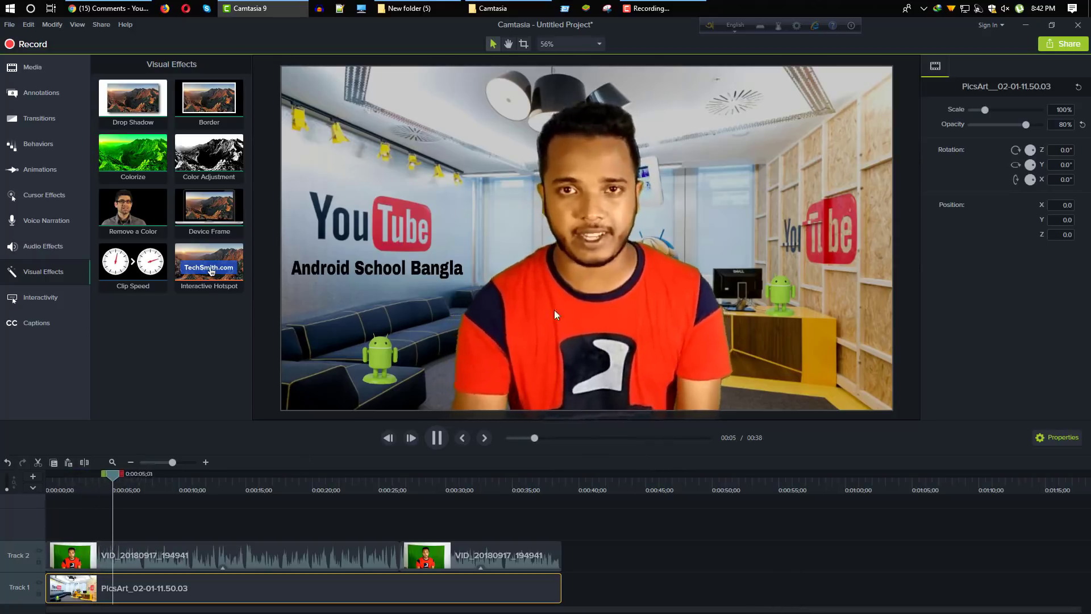
left_click(435, 439)
- Replace the PicsArt background image on Track 1 with the beautiful-awesome-home-interior wall design image
left_click_drag(320, 603, 514, 591)
key("Delete")
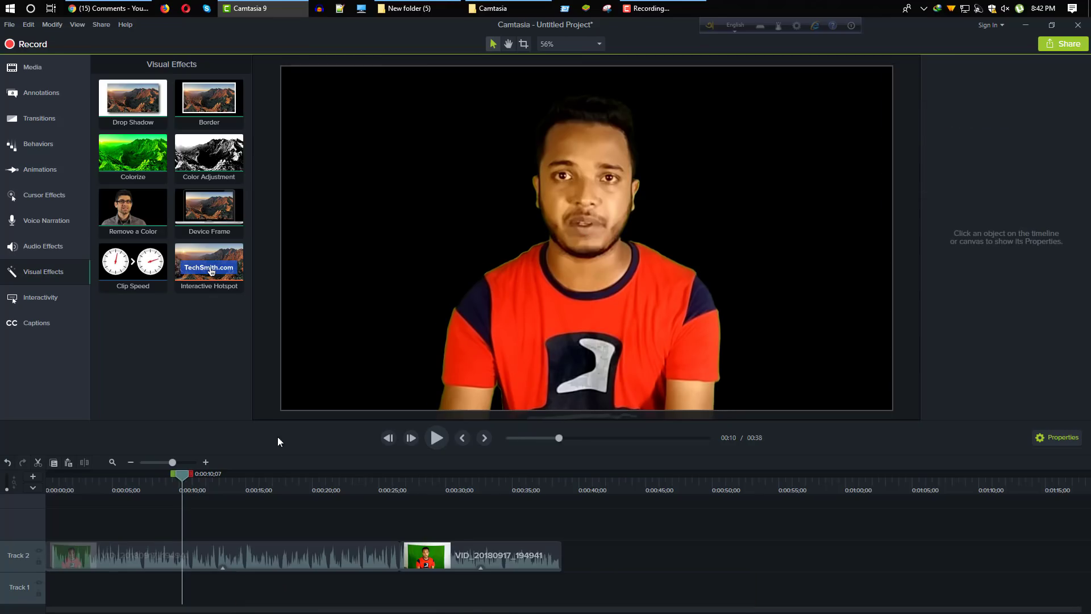
left_click(45, 77)
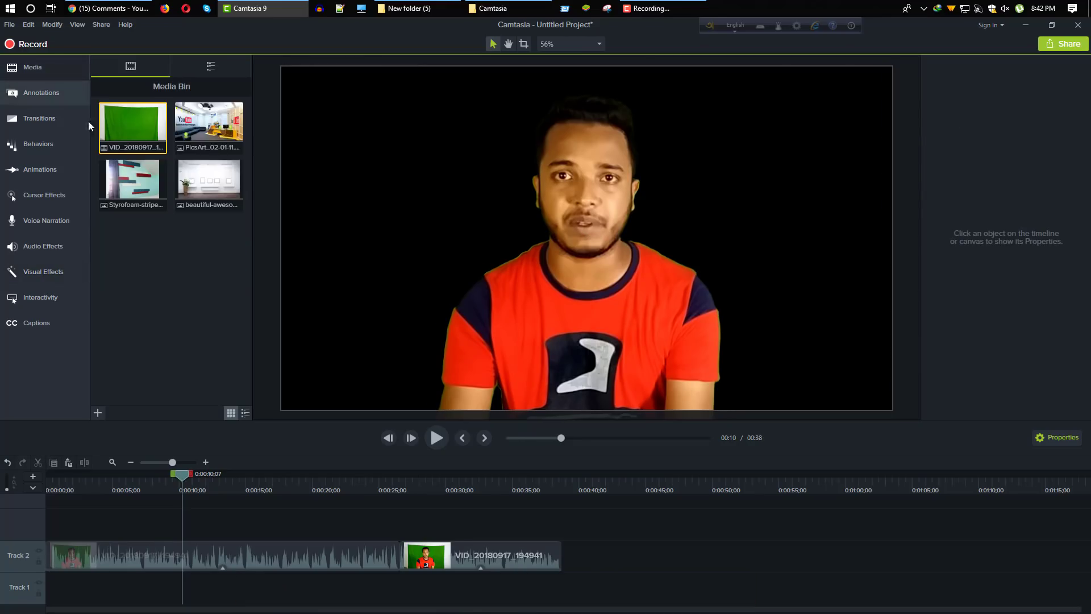
left_click_drag(187, 176, 519, 602)
- Enlarge the new background image to 103.8% to cover the canvas and extend it to the end of the video
left_click_drag(863, 239, 904, 238)
left_click_drag(313, 239, 270, 238)
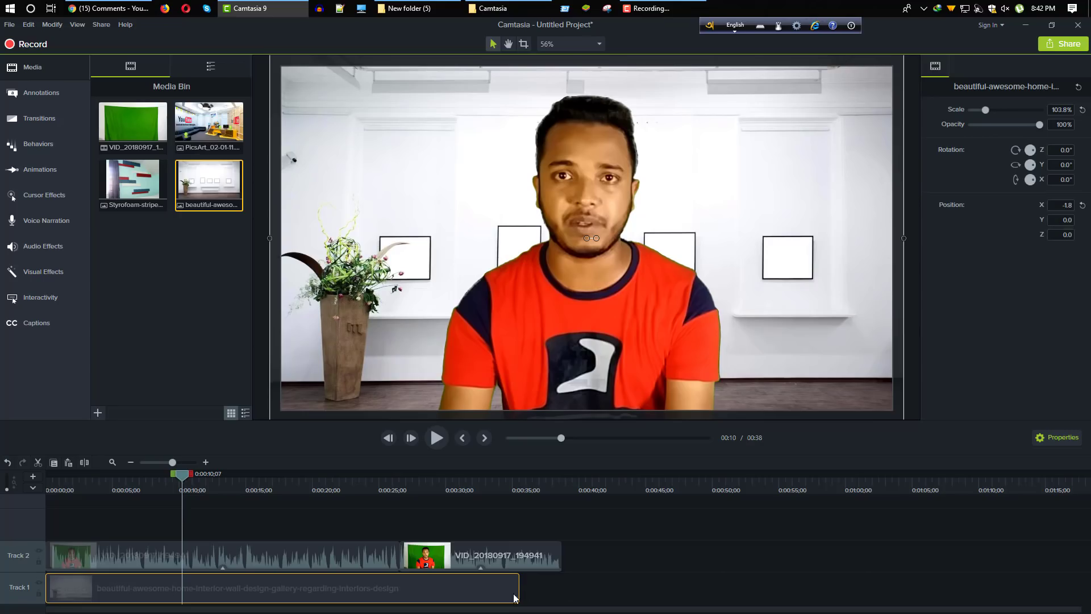
left_click_drag(518, 589, 562, 589)
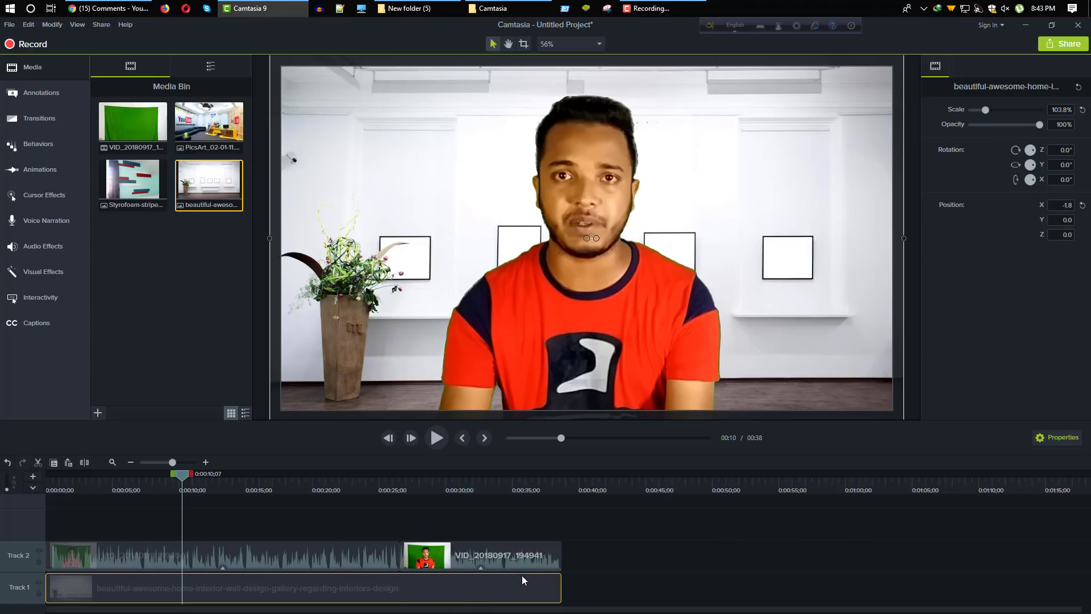
- Start producing the project as a local file with the MP4 only (up to 1080p) preset
left_click_drag(190, 490, 206, 491)
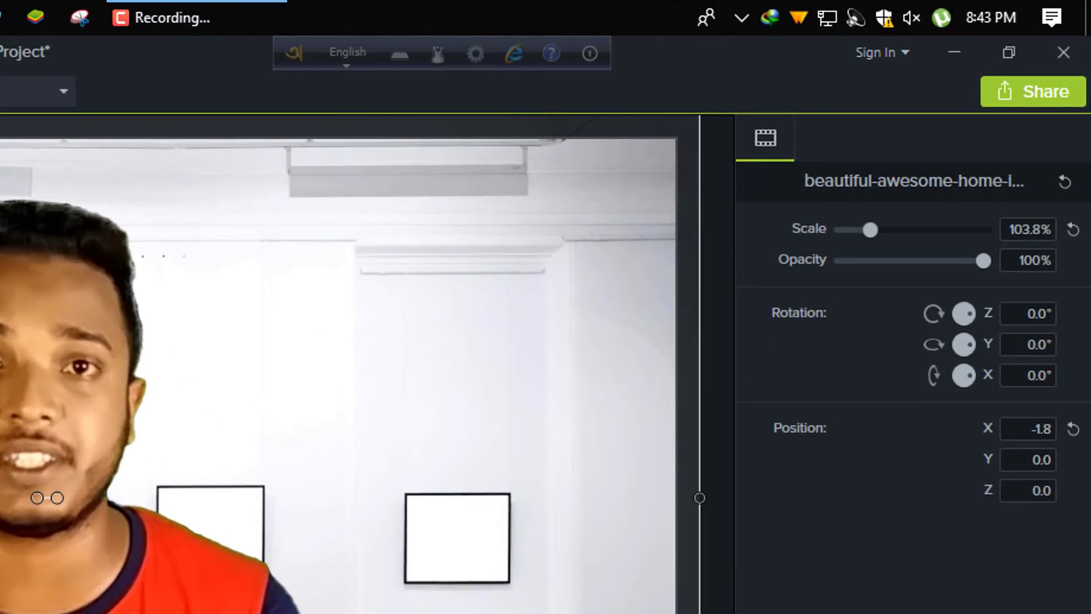
left_click(1010, 93)
left_click(921, 148)
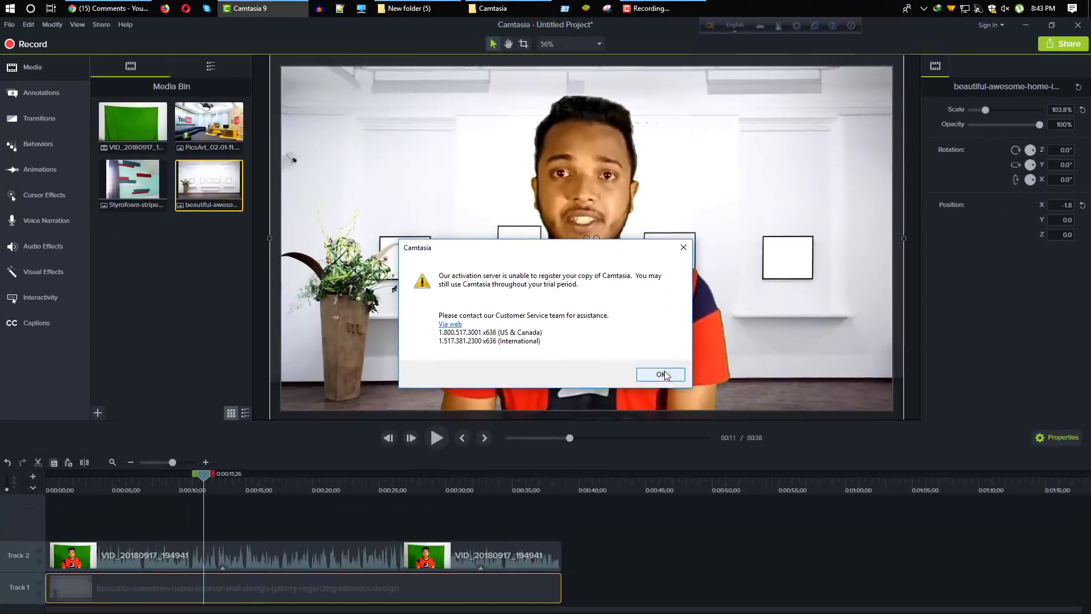
left_click(661, 373)
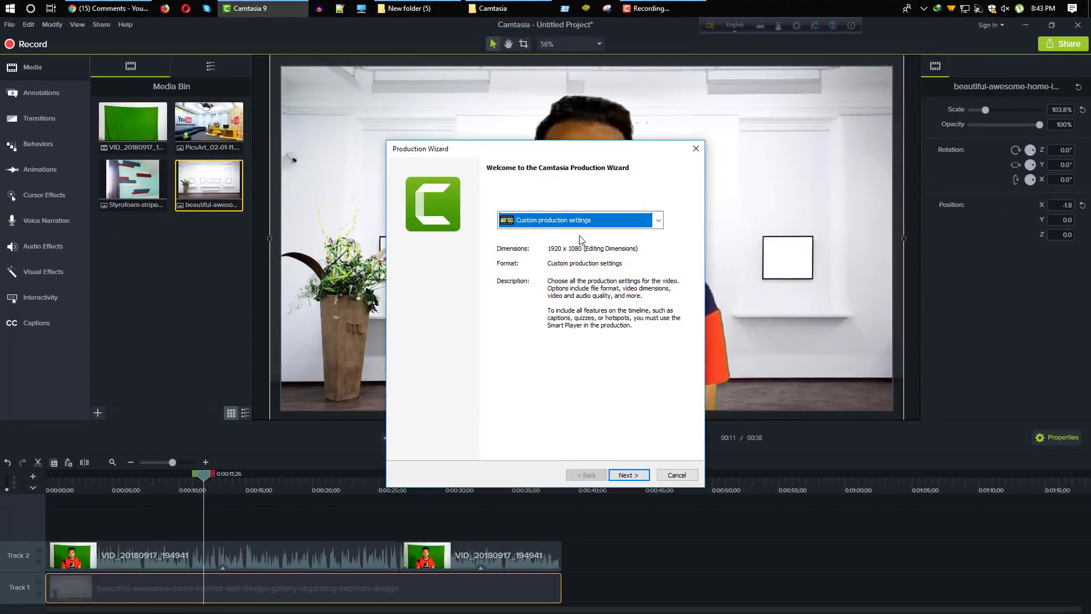
left_click(569, 222)
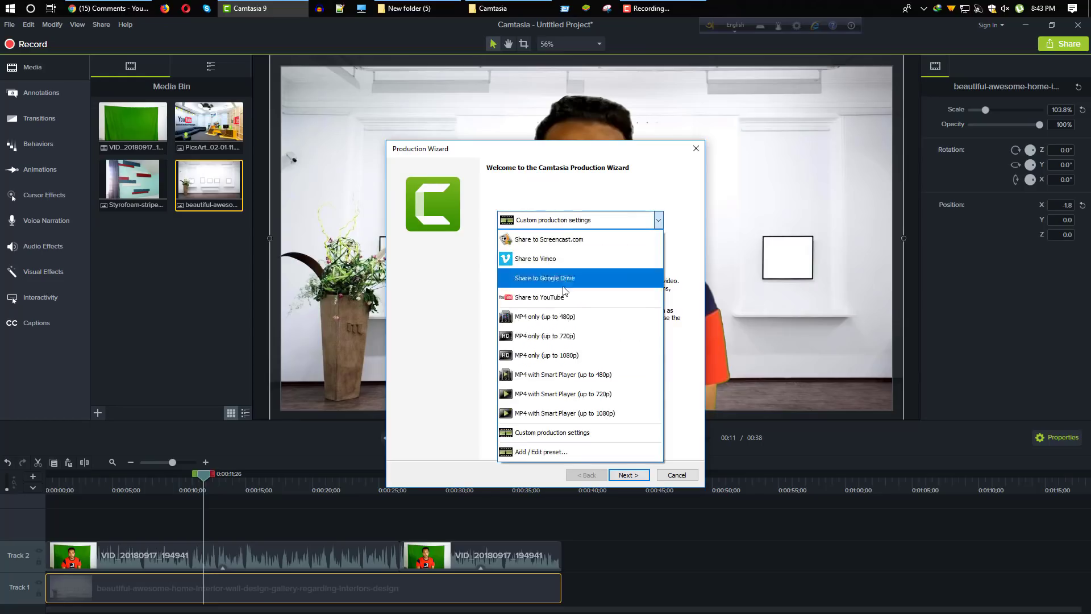
left_click(569, 336)
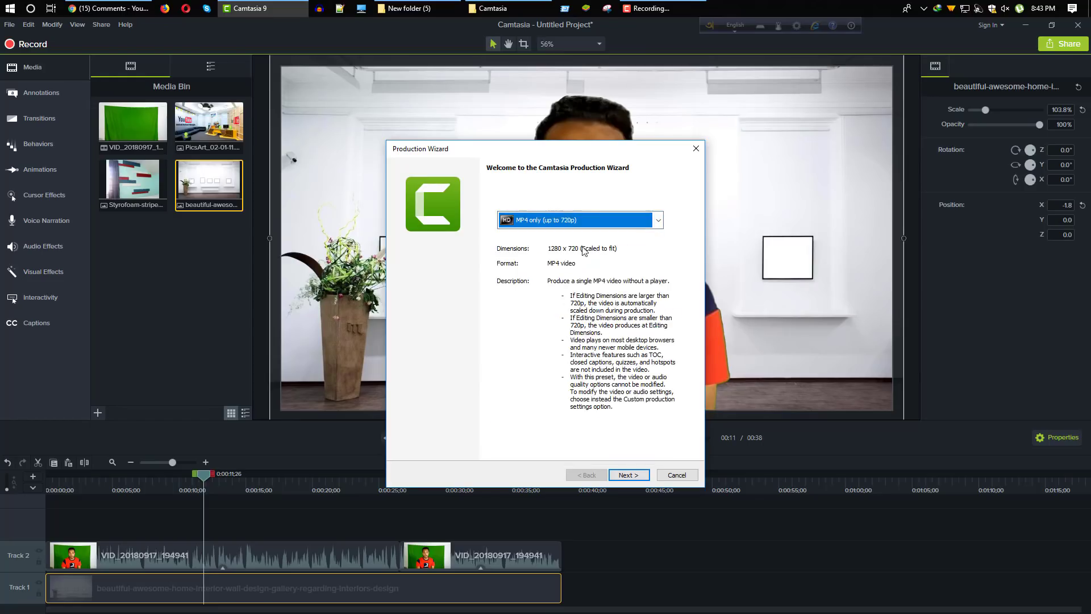
left_click(579, 221)
left_click(556, 357)
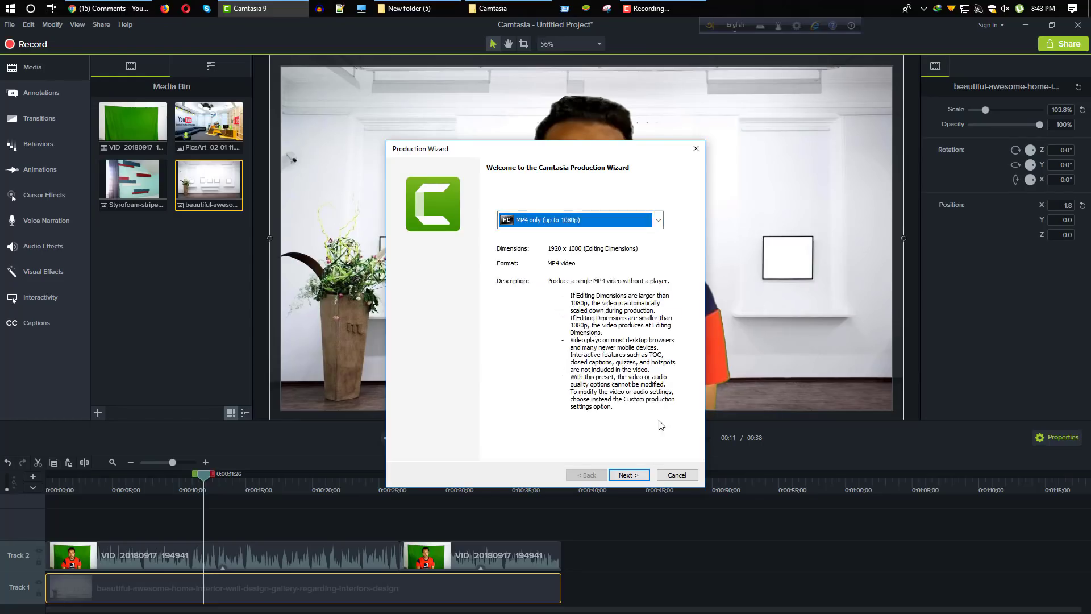
- Set the output folder to the Desktop, keep the file name Untitled Project.mp4, and start rendering
left_click(620, 476)
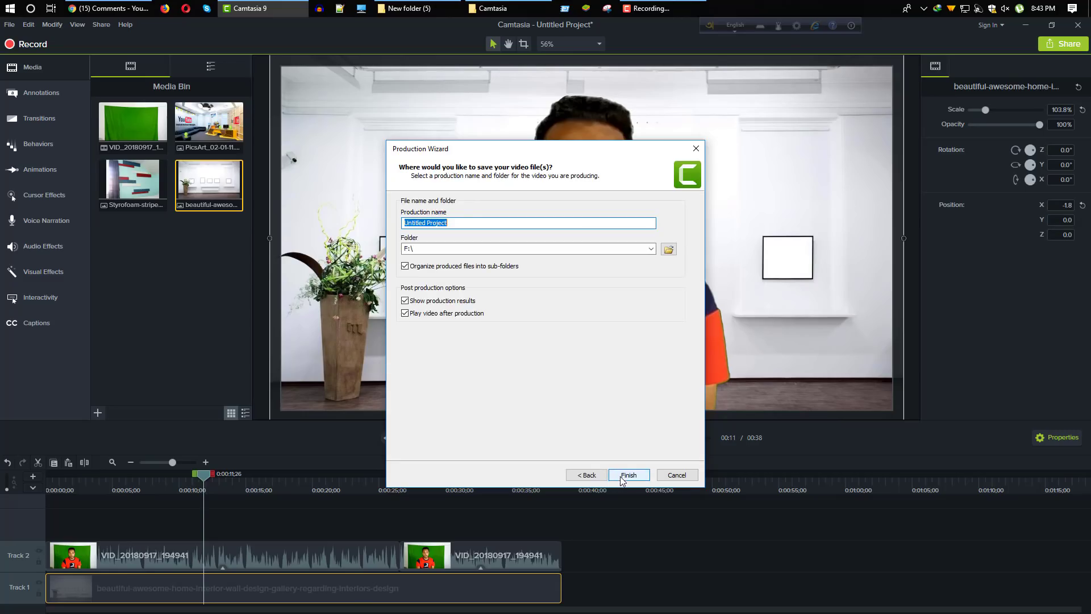
left_click(668, 250)
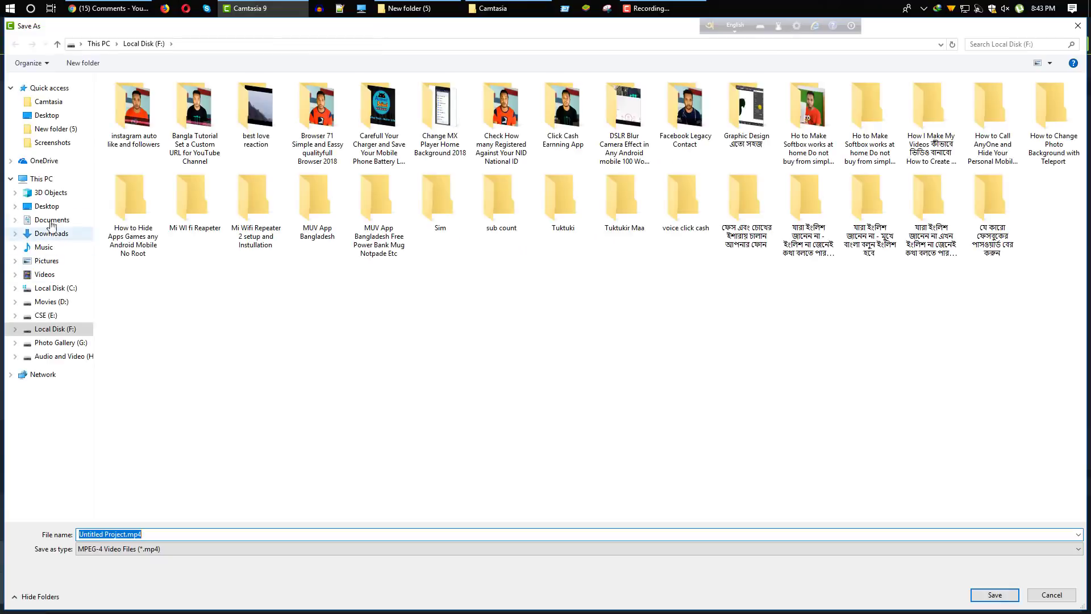
left_click(59, 207)
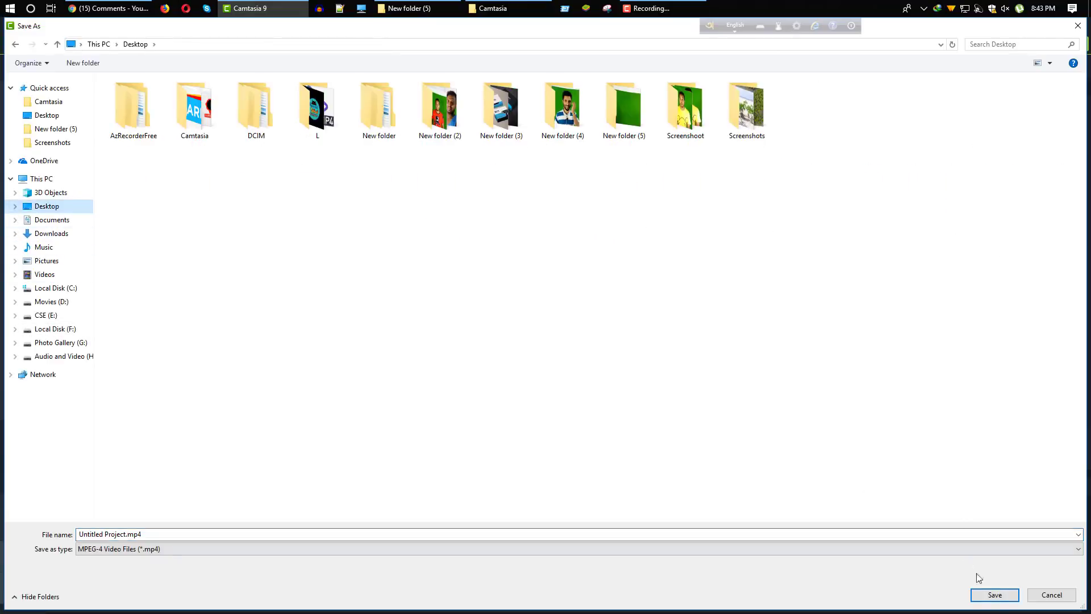
left_click(995, 595)
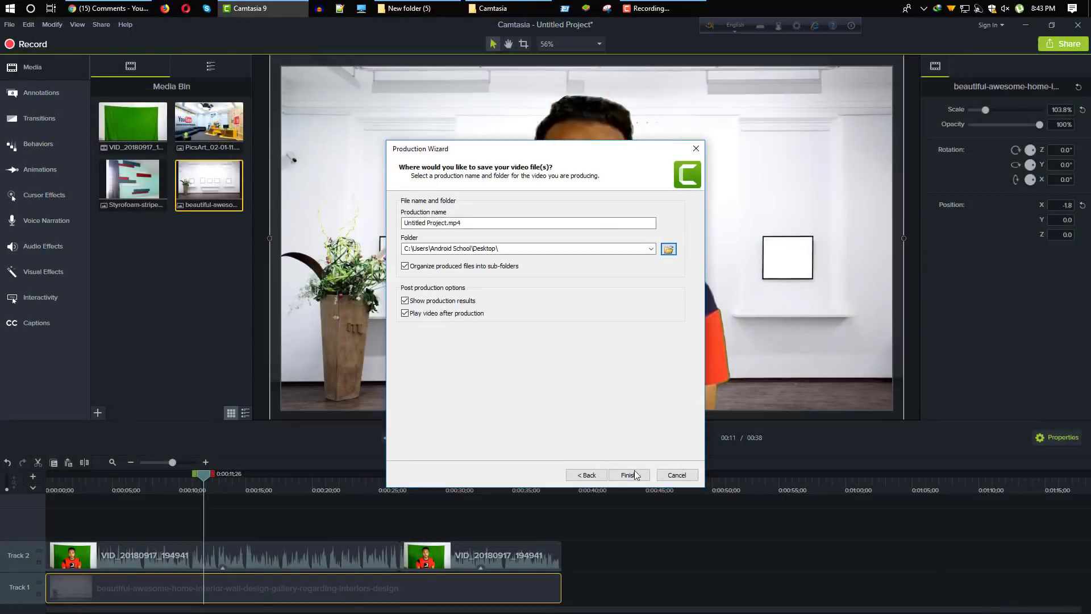
left_click(629, 407)
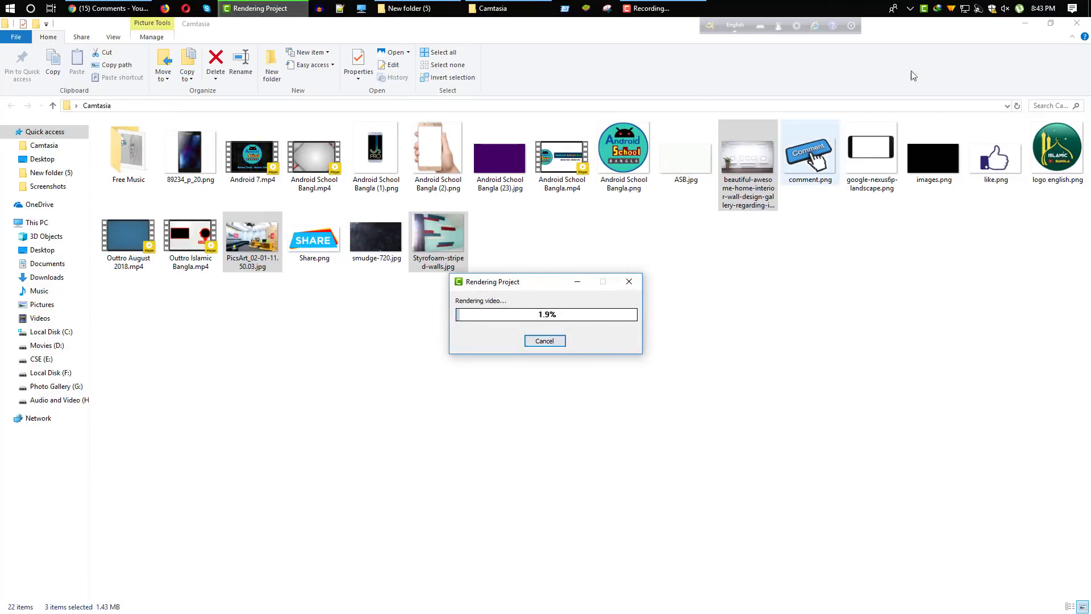
- Close the Camtasia folder windows and reposition the rendering progress window on the desktop
left_click(1076, 24)
left_click_drag(551, 279, 597, 229)
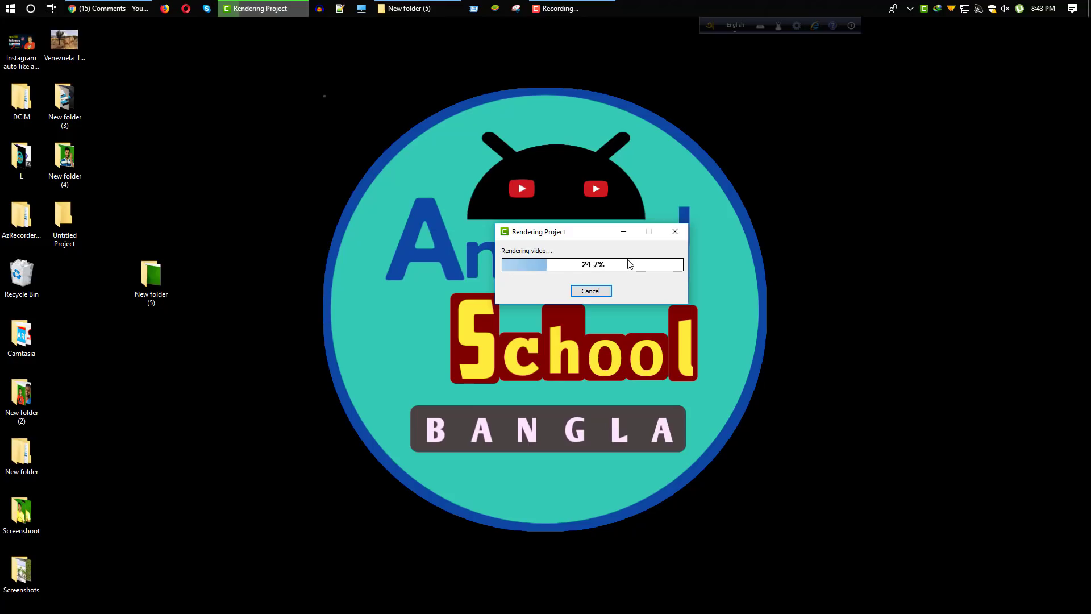
left_click_drag(583, 233, 489, 302)
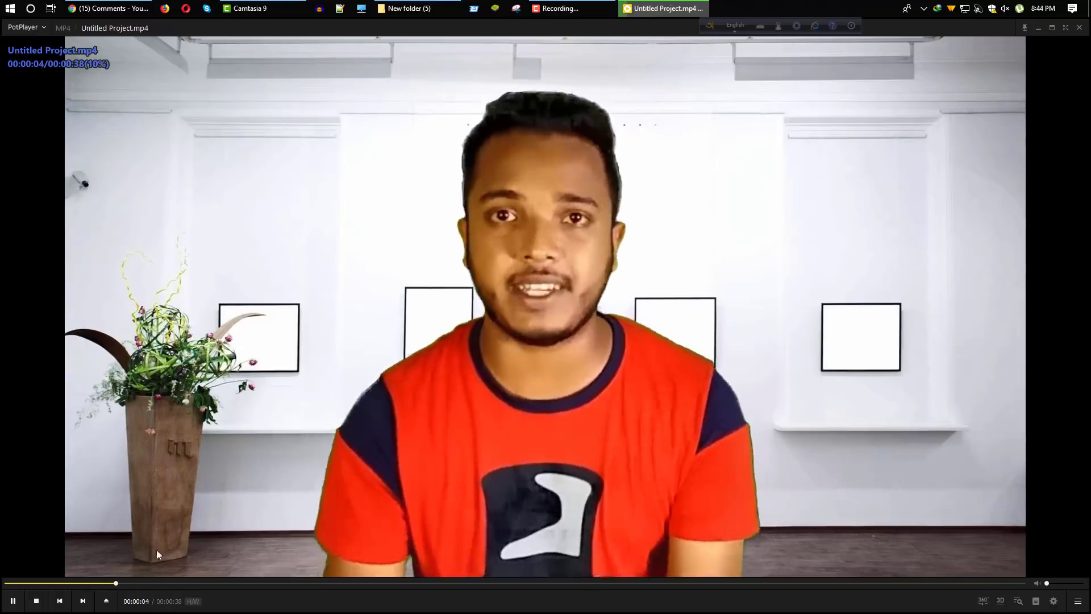
- Pause and minimize the produced video, then close Camtasia without saving the project changes
key("space")
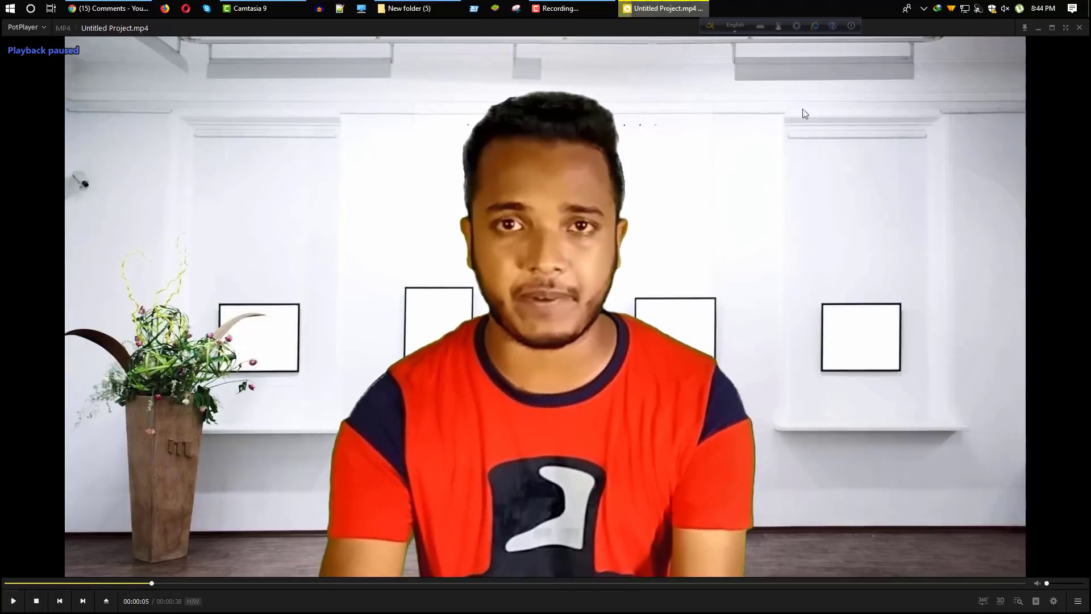
left_click(1042, 29)
key("Return")
left_click(1078, 28)
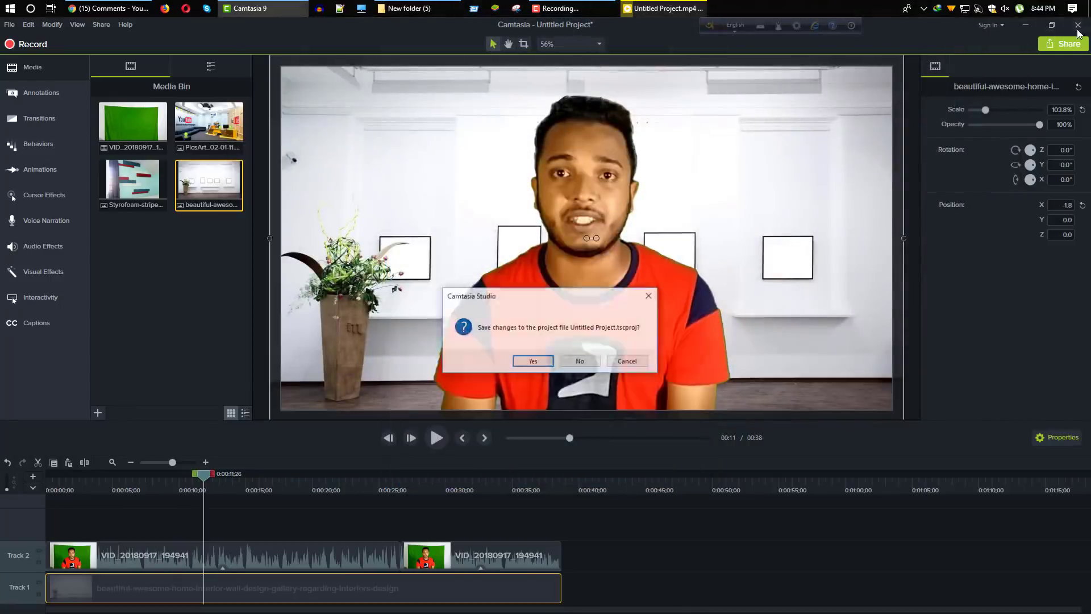
left_click(580, 362)
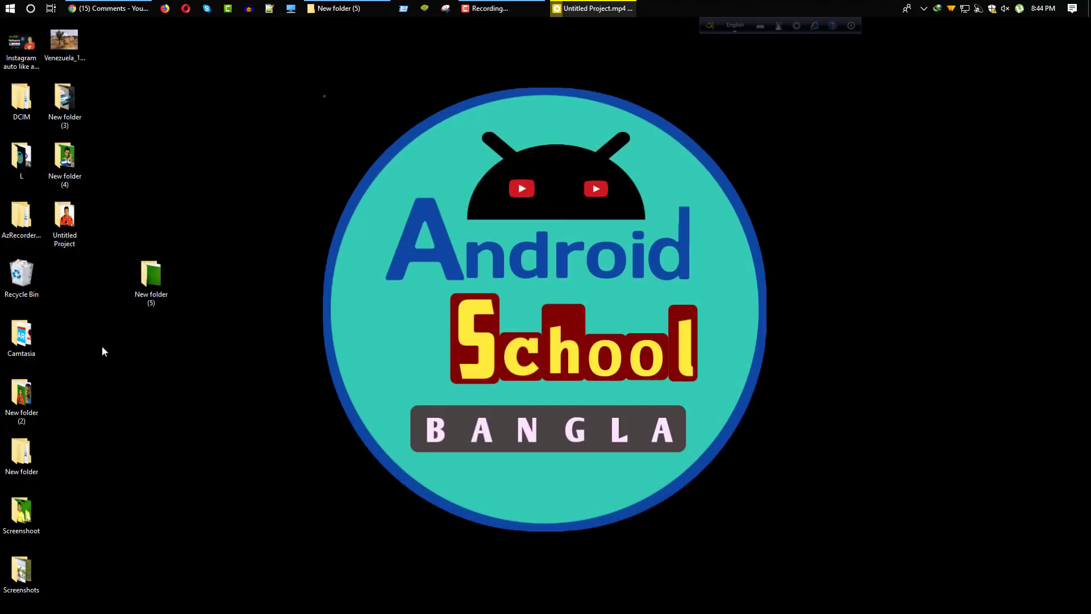
- Place the Untitled Project folder and New folder (5) side by side in the desktop's free area
left_click_drag(65, 210, 239, 146)
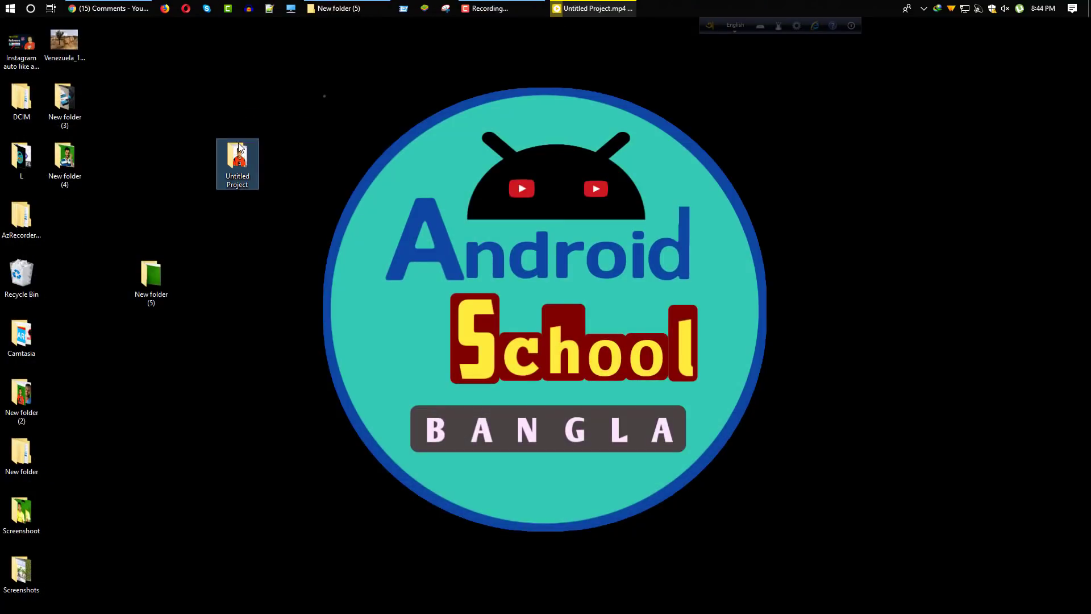
left_click_drag(156, 274, 165, 171)
left_click(237, 165)
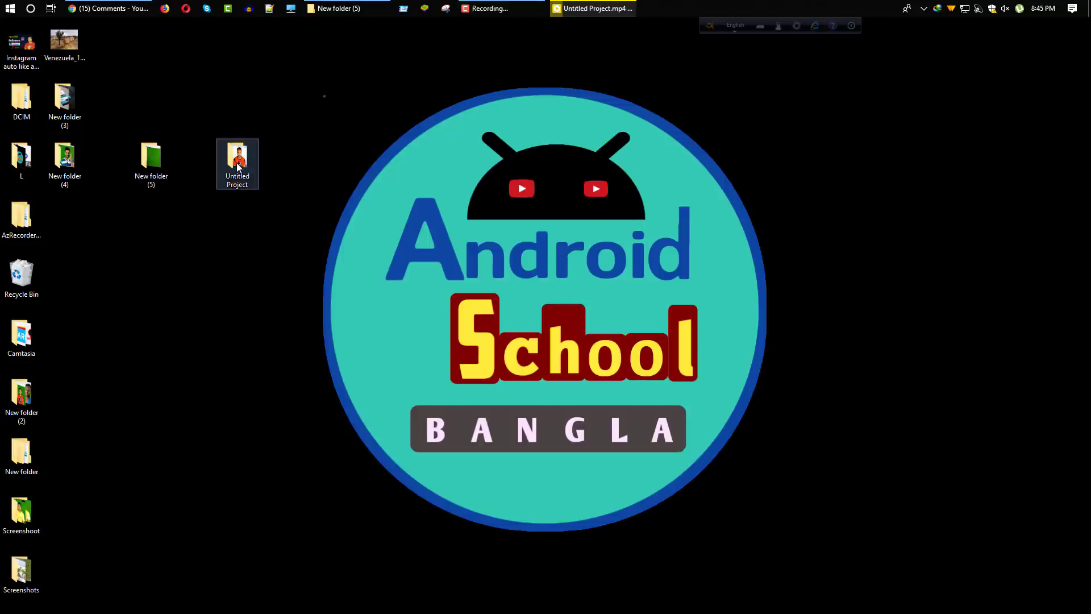
- Open Untitled Project.mp4 from the Untitled Project folder to check the produced video
double_click(237, 164)
double_click(128, 141)
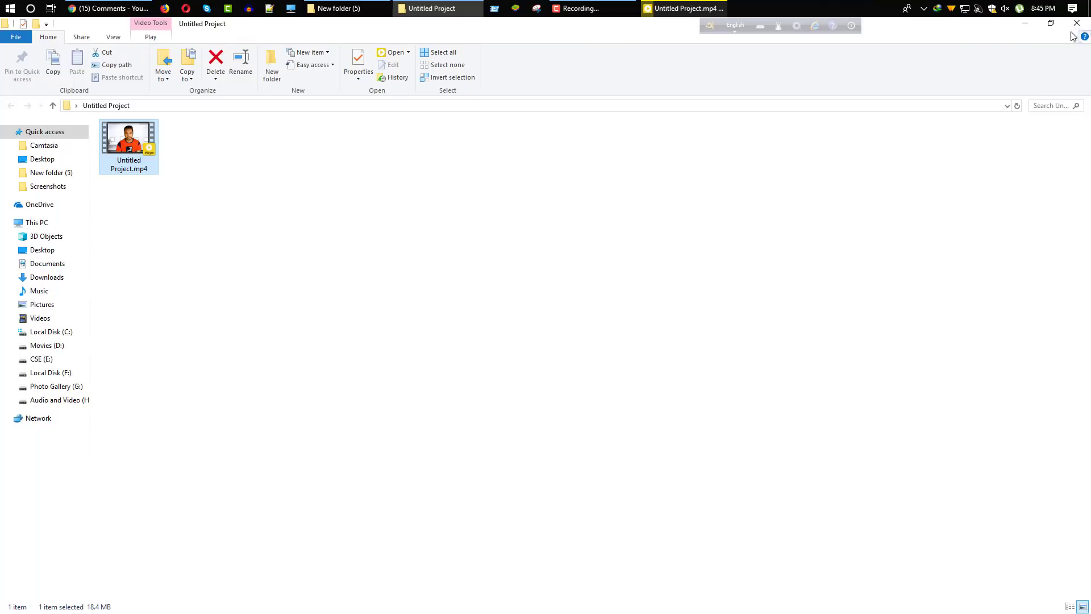
left_click(1079, 27)
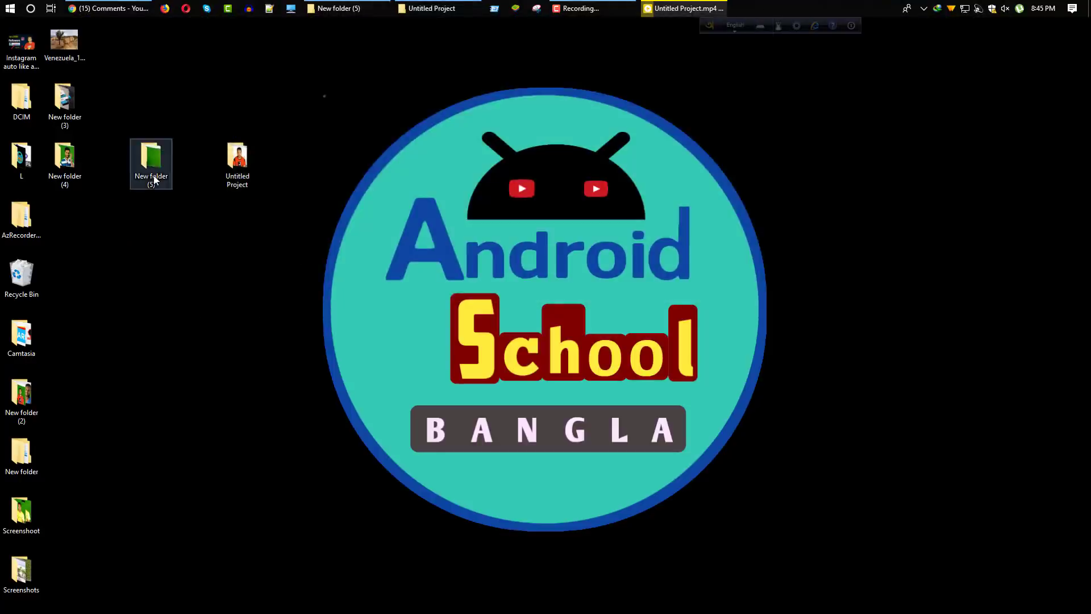
- Play the original VID_20180917_194941.mp4 from New folder (5) from about 10 seconds in, and close the player
double_click(153, 168)
left_click(372, 171)
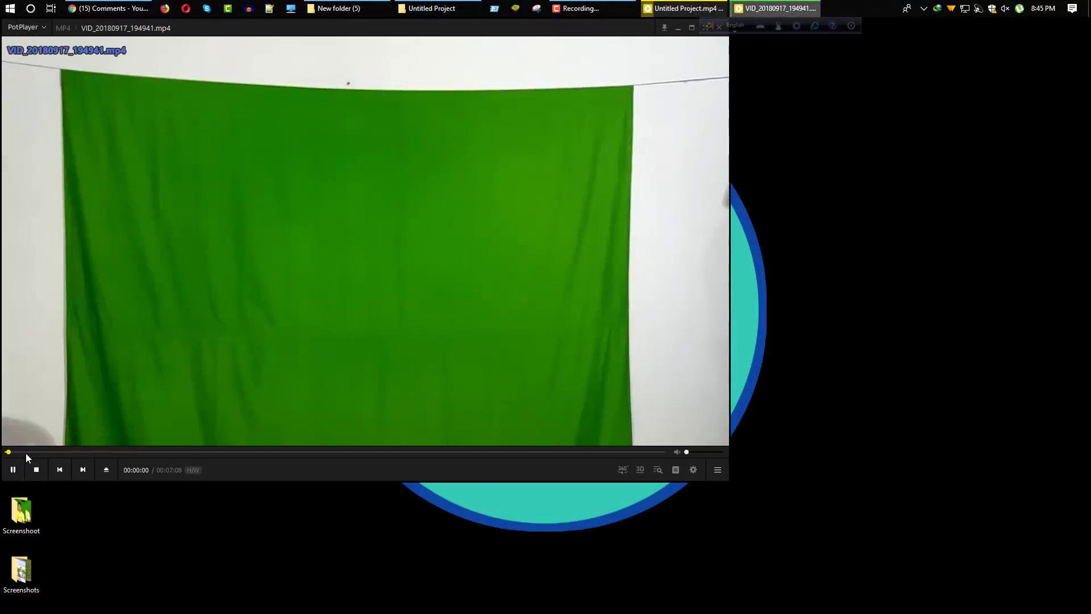
left_click(26, 452)
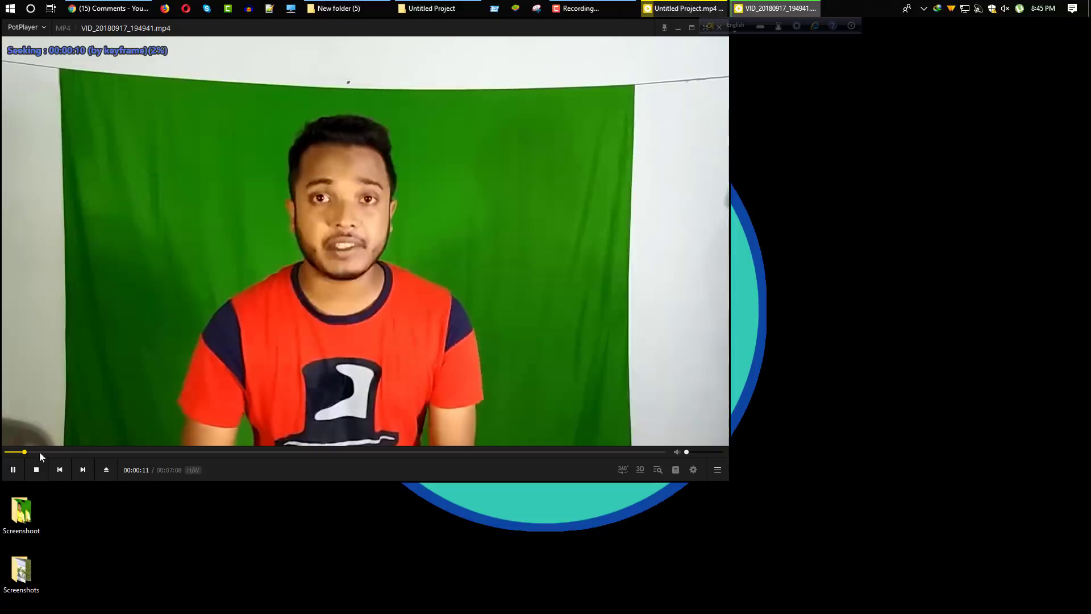
left_click_drag(353, 36, 479, 72)
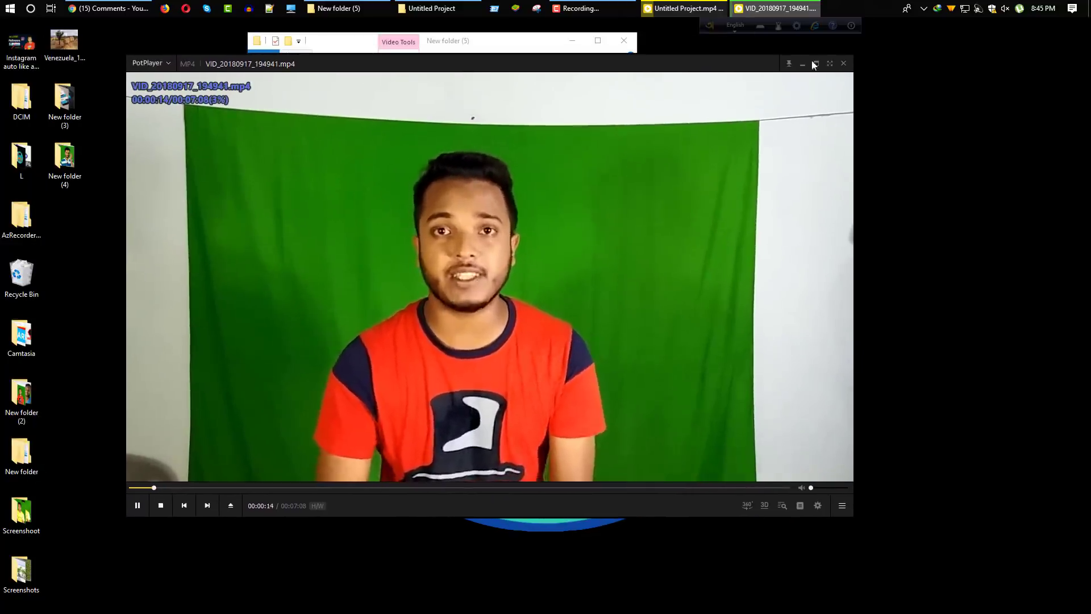
left_click(844, 64)
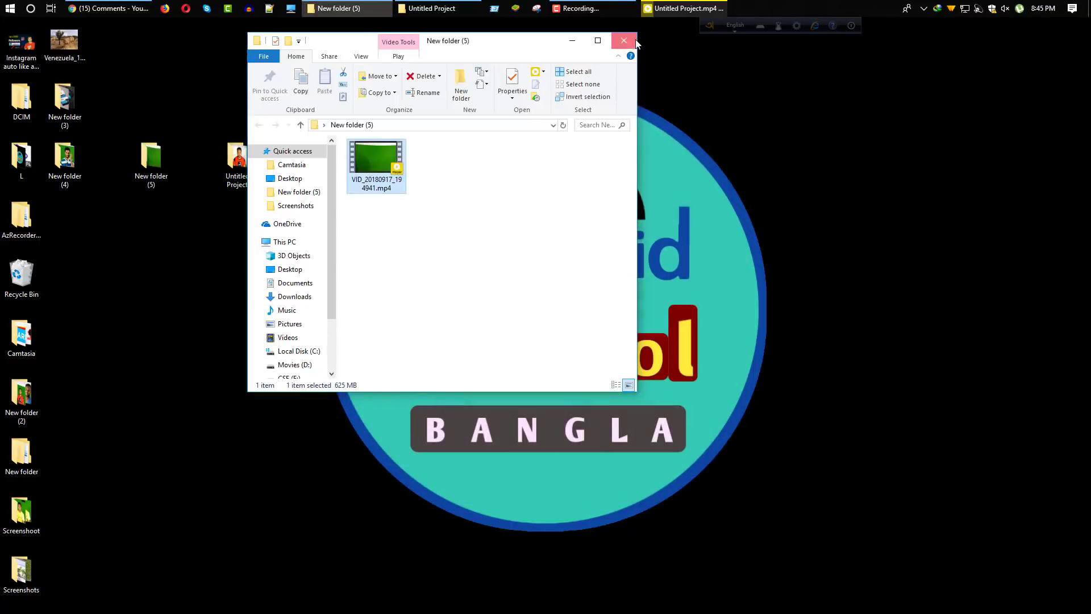